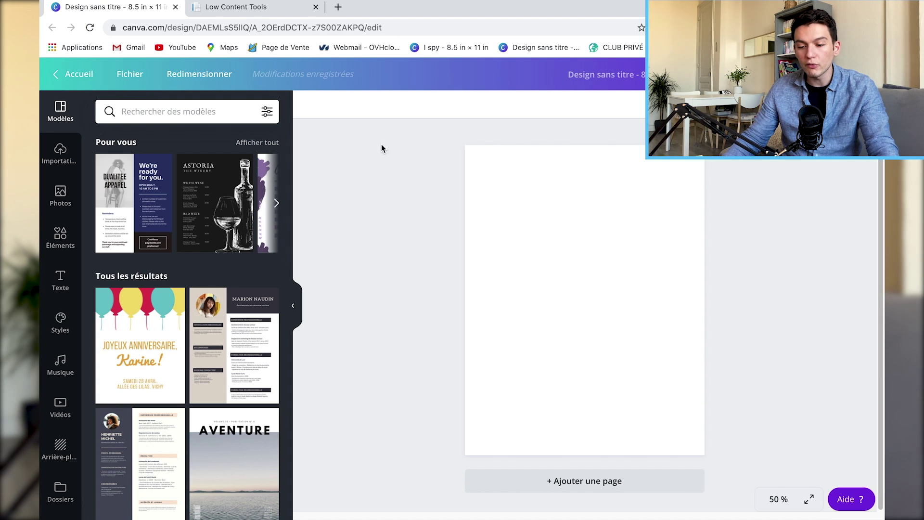
Step: Add a plain solid line from the line elements to the blank page
left_click(65, 244)
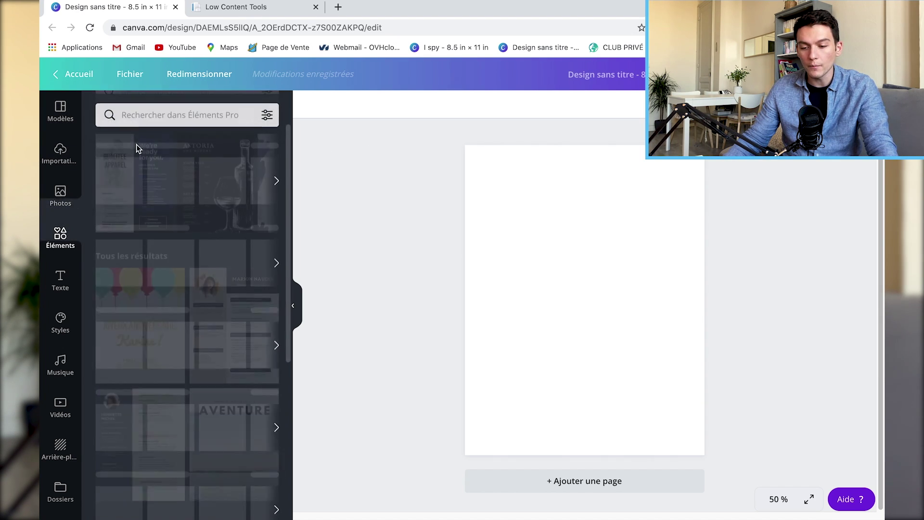
left_click(137, 335)
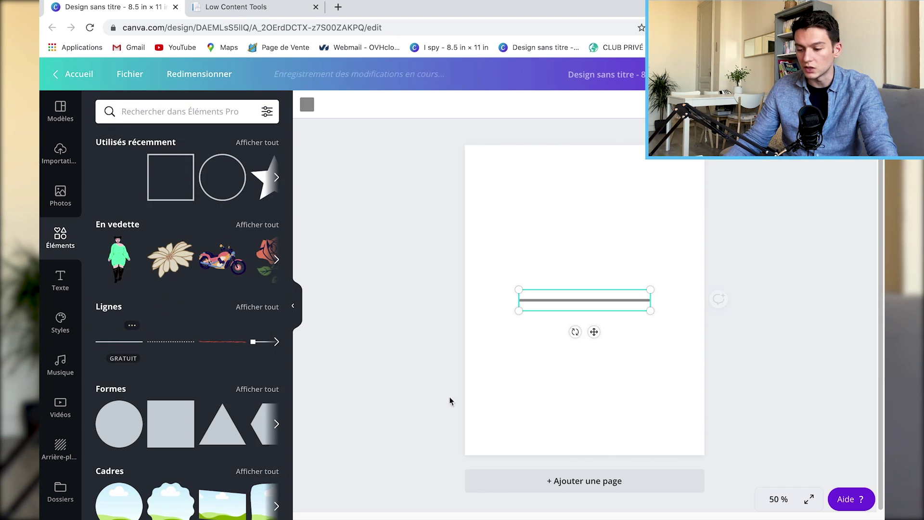
left_click(783, 496)
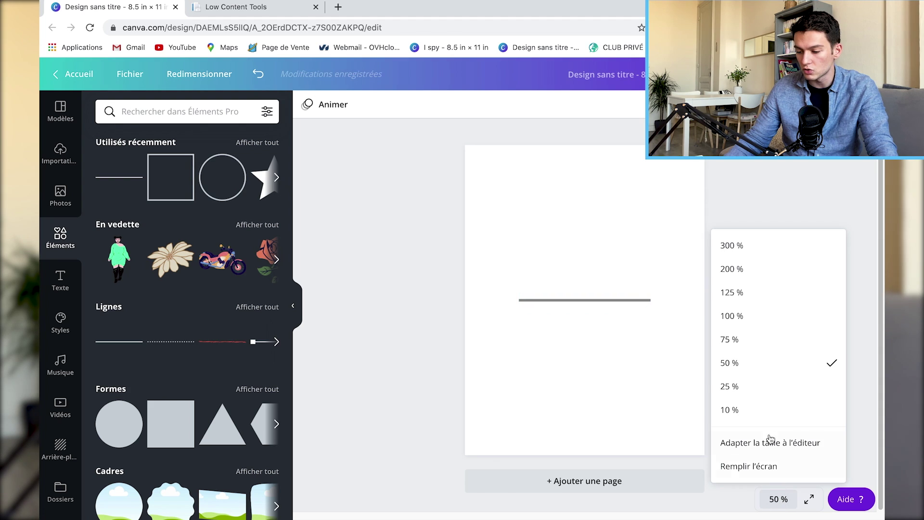
left_click(743, 341)
scroll(685, 283, "up", 3)
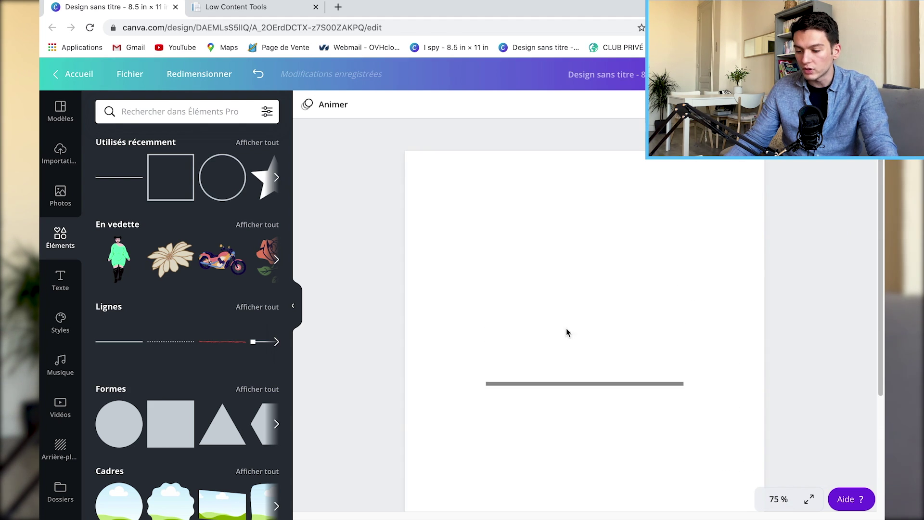
Step: Lengthen the line to nearly the page width and move it up into the upper part of the page
left_click_drag(676, 357, 801, 293)
left_click(613, 236)
left_click(581, 279)
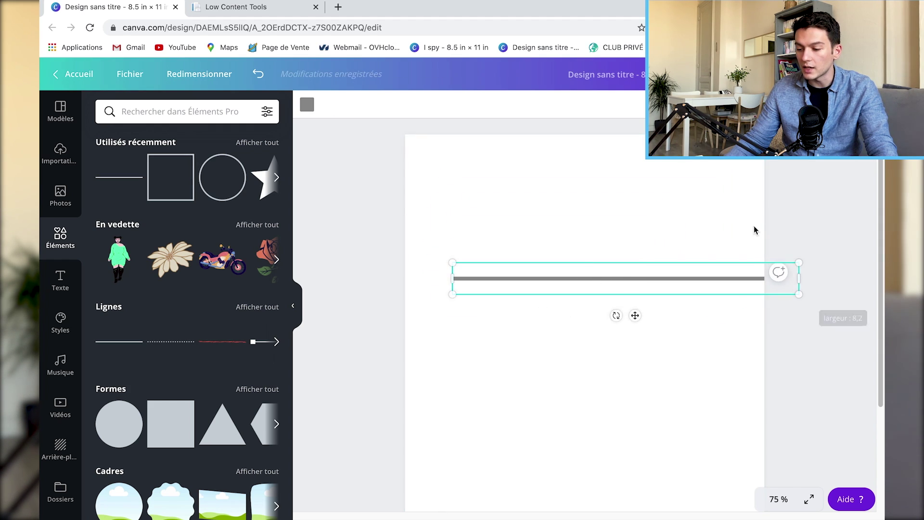
left_click_drag(691, 274, 669, 222)
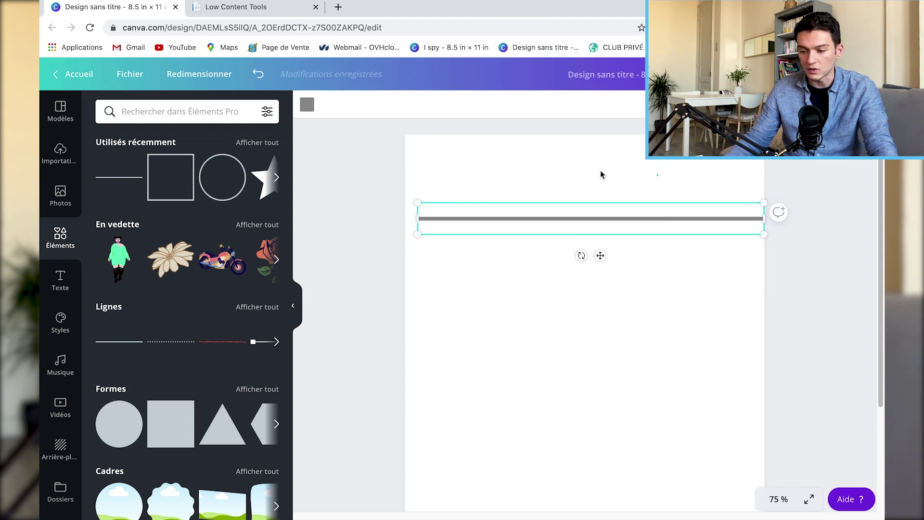
left_click(601, 174)
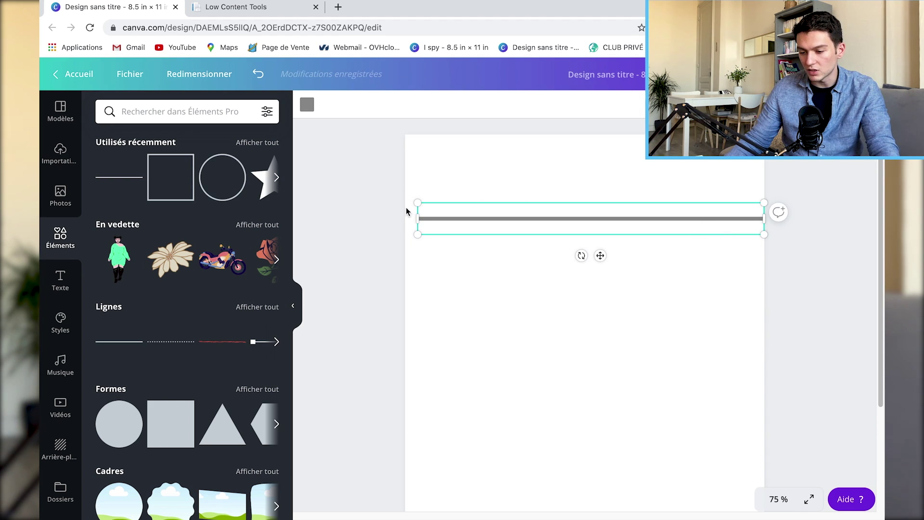
Step: Scale the line down to make it much thinner, and stretch it back across the page with a small side margin
left_click_drag(763, 203, 462, 174)
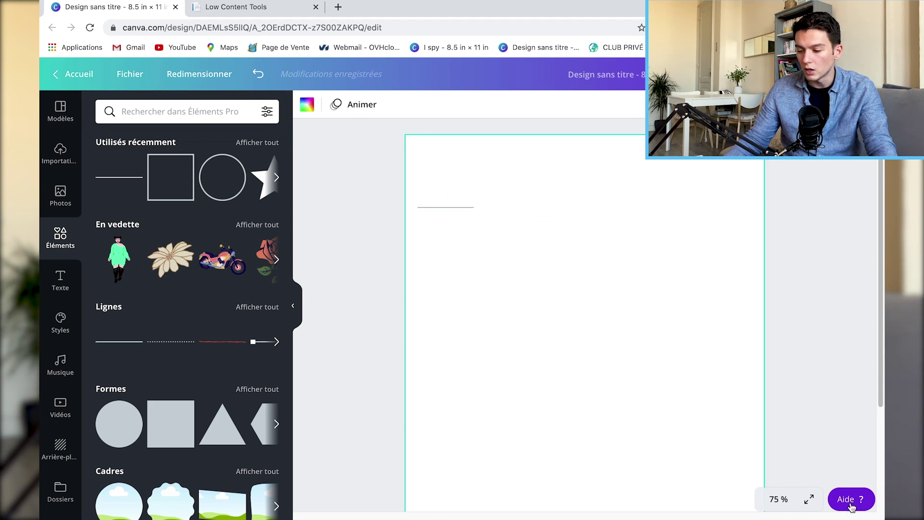
left_click(778, 499)
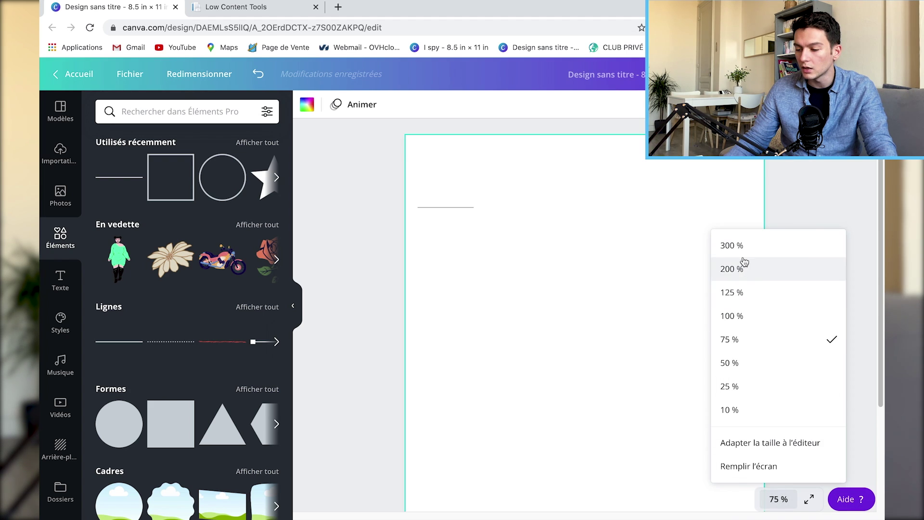
left_click(733, 245)
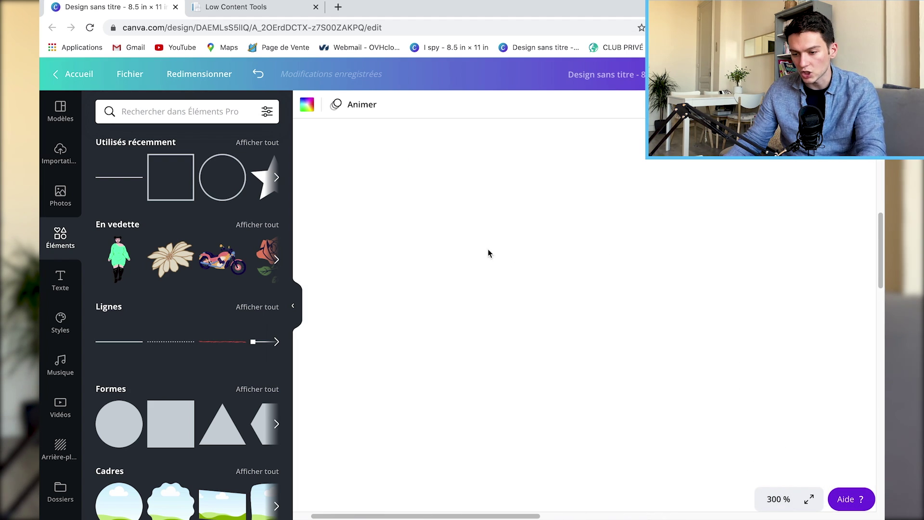
left_click(780, 498)
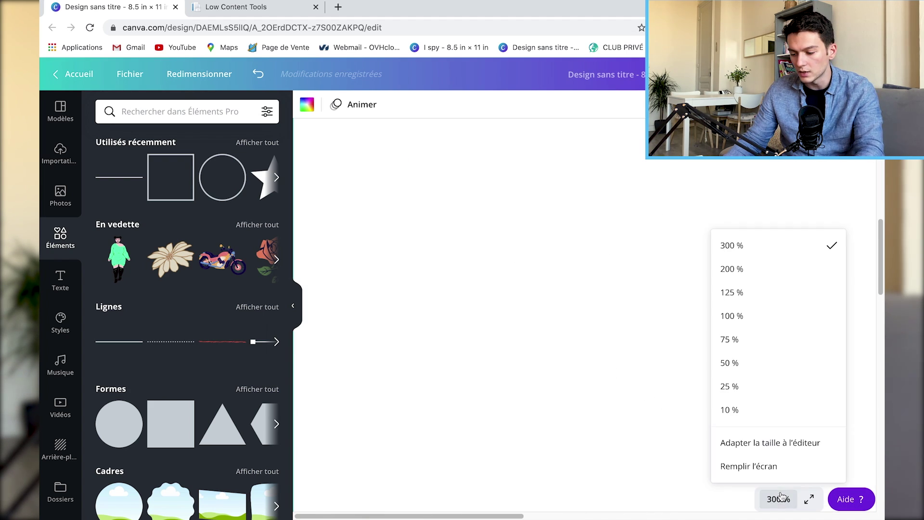
left_click(733, 269)
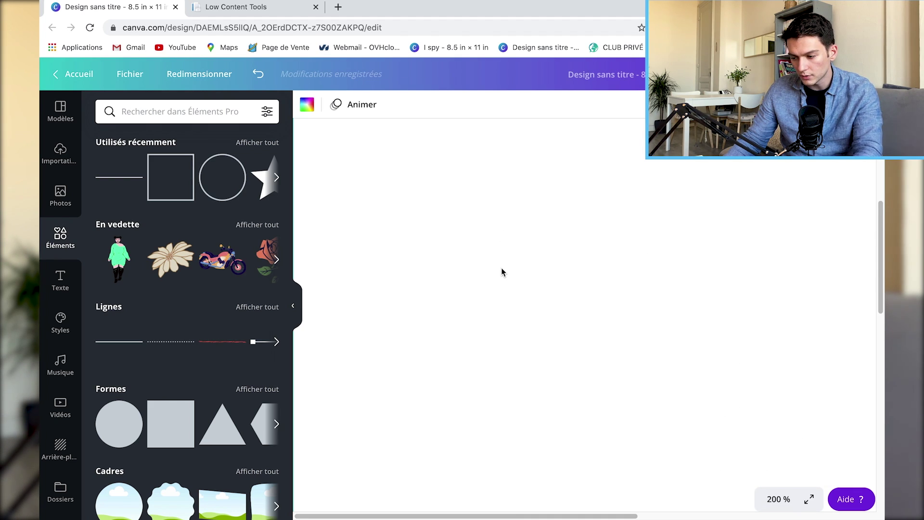
left_click(465, 284)
left_click_drag(478, 284, 829, 296)
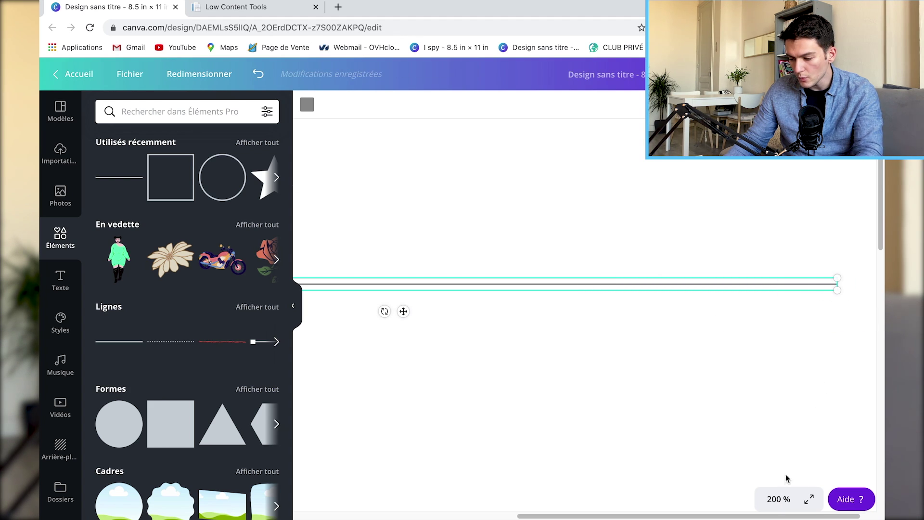
Step: Centre the thin line horizontally in the page's upper part and colour it black
left_click(779, 498)
left_click(736, 317)
left_click(617, 264)
left_click_drag(608, 248, 614, 237)
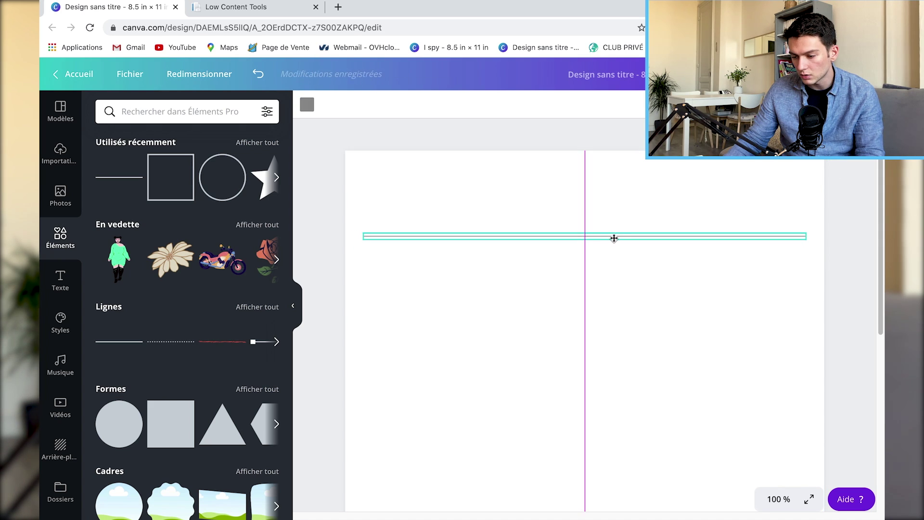
left_click(308, 104)
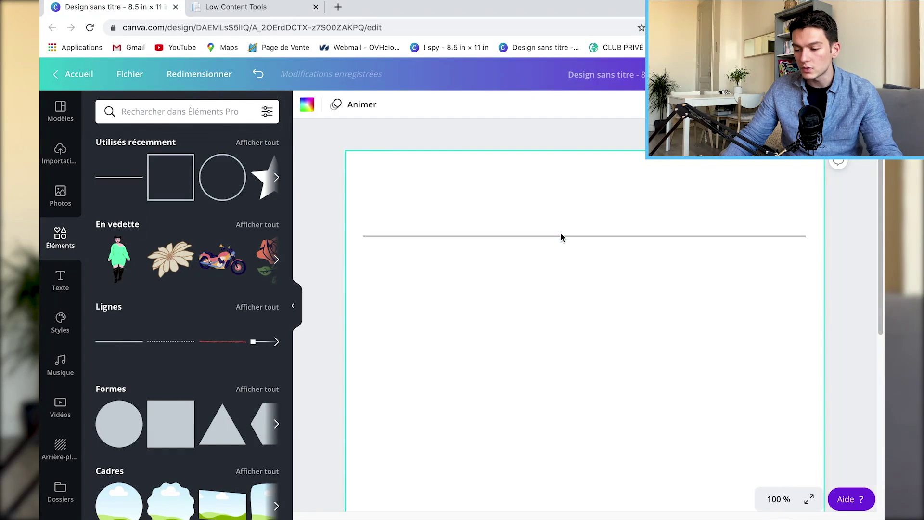
Step: Duplicate the black line below the first one and delete the extra third line
left_click(562, 236)
left_click_drag(561, 236, 539, 300)
key("ctrl+d")
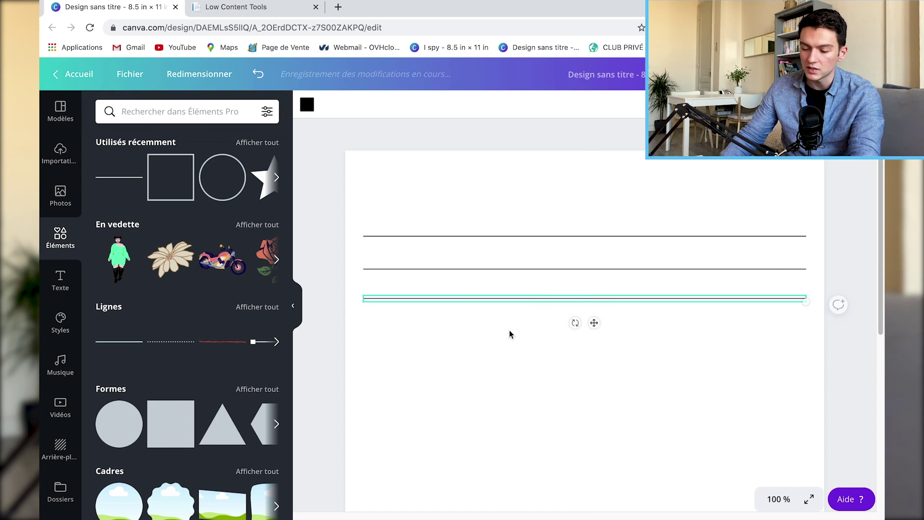
left_click(366, 286)
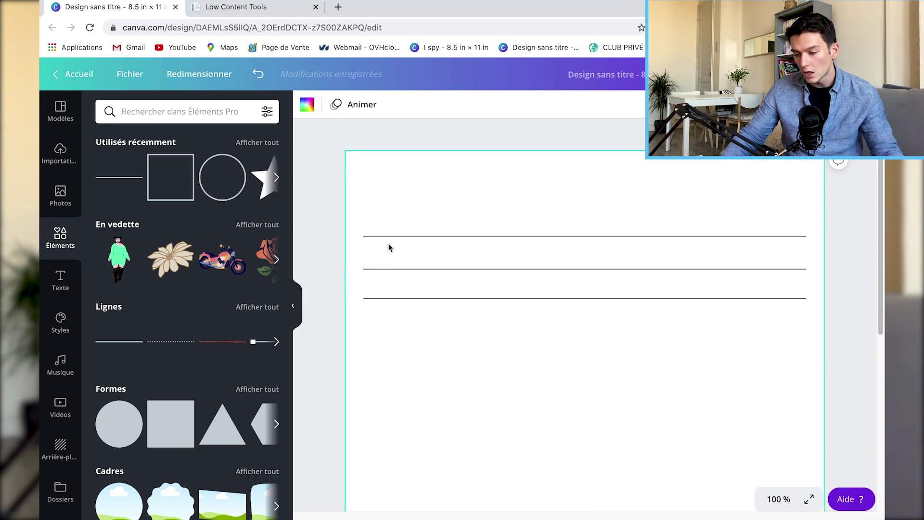
left_click(402, 299)
key("Delete")
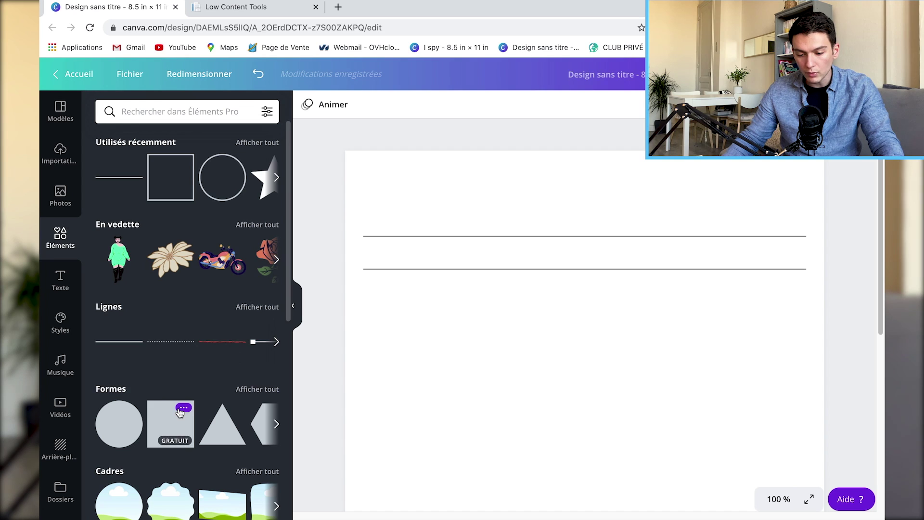
Step: Add a square shape, shrink it to a small spacer block and fit it under the left end of the first line
left_click(182, 409)
left_click(258, 409)
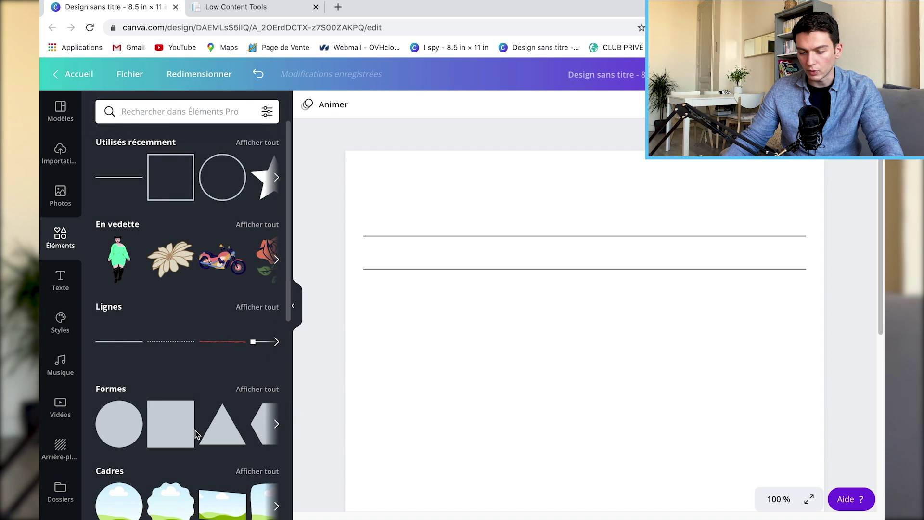
left_click(169, 429)
left_click_drag(496, 380, 423, 304)
left_click_drag(634, 499, 405, 275)
left_click_drag(402, 244, 389, 247)
mouse_move(441, 268)
left_mouse_down()
mouse_move(442, 280)
mouse_move(444, 262)
mouse_move(442, 270)
left_mouse_up()
left_click(762, 421)
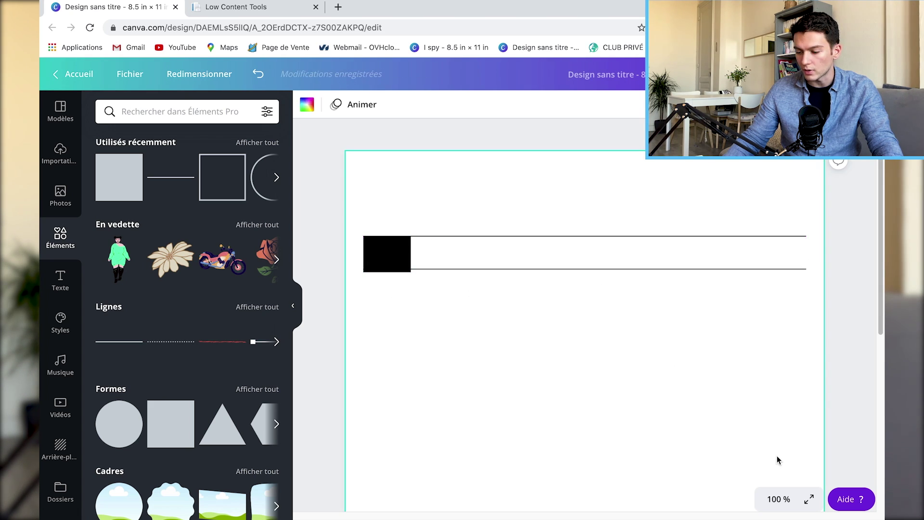
Step: Move the second line down to the lower edge of the spacer block, keeping it aligned with the first line
left_click(772, 503)
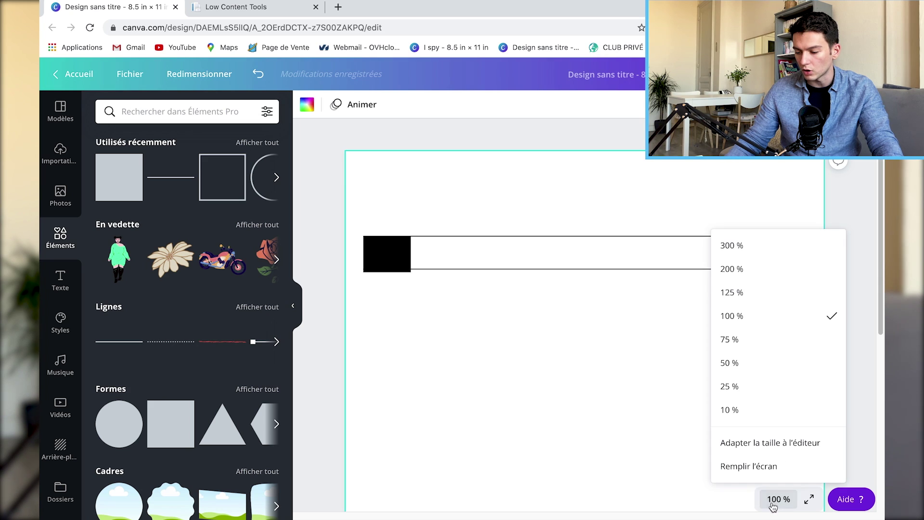
left_click(741, 291)
left_click_drag(411, 256, 413, 260)
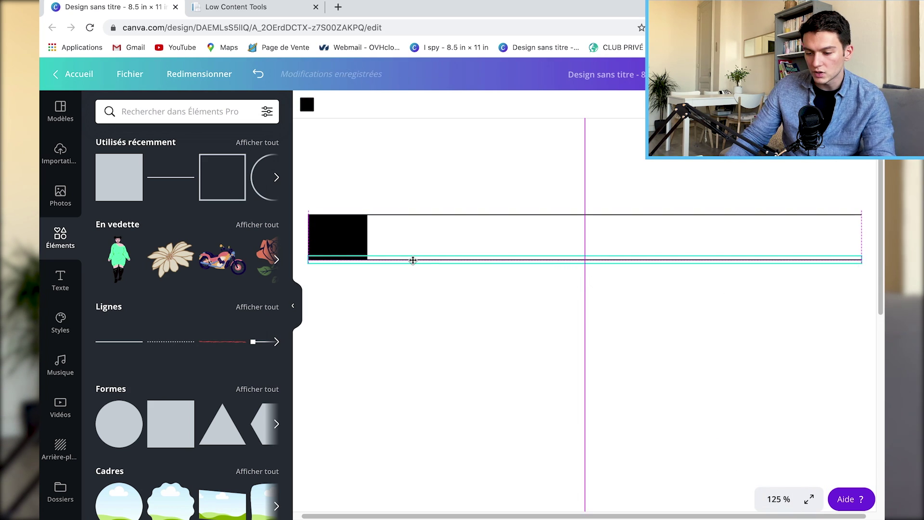
key("Escape")
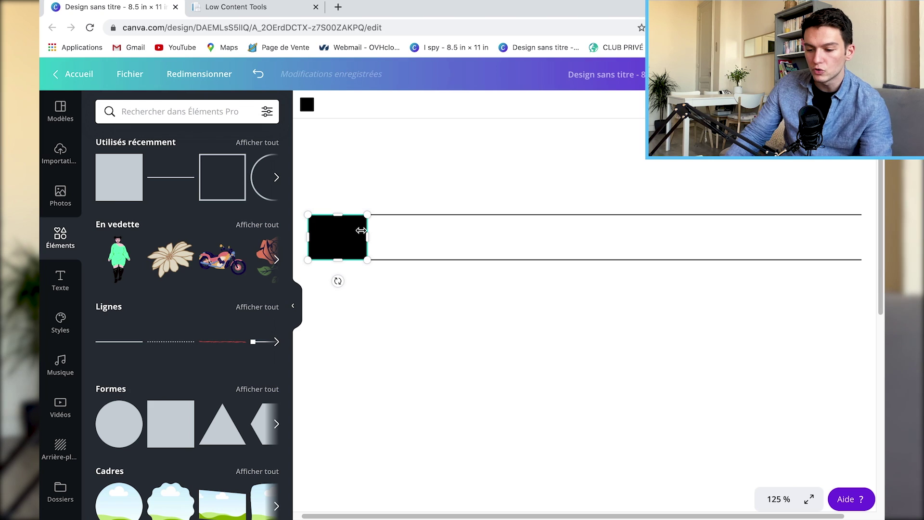
Step: Move the spacer block under the second line, duplicate that line and place the copy at the block's lower edge
left_click_drag(356, 236, 356, 278)
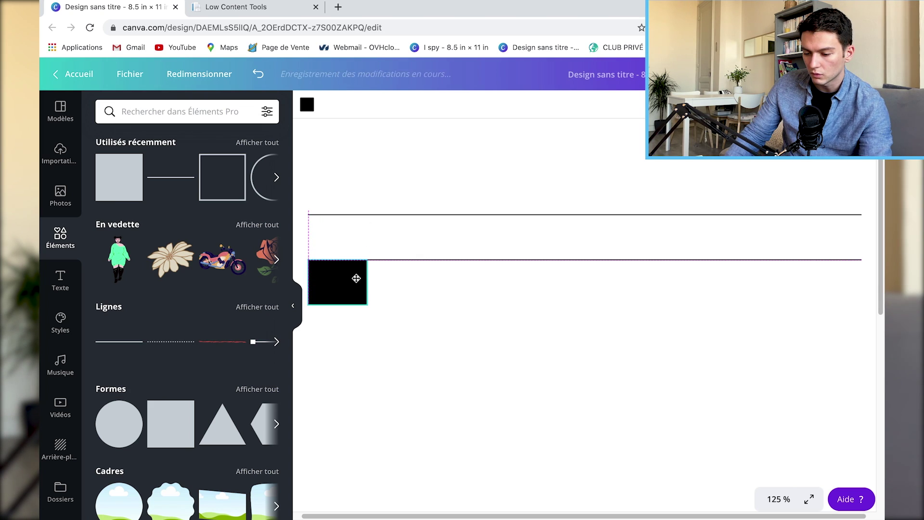
left_click(401, 260)
key("ctrl+d")
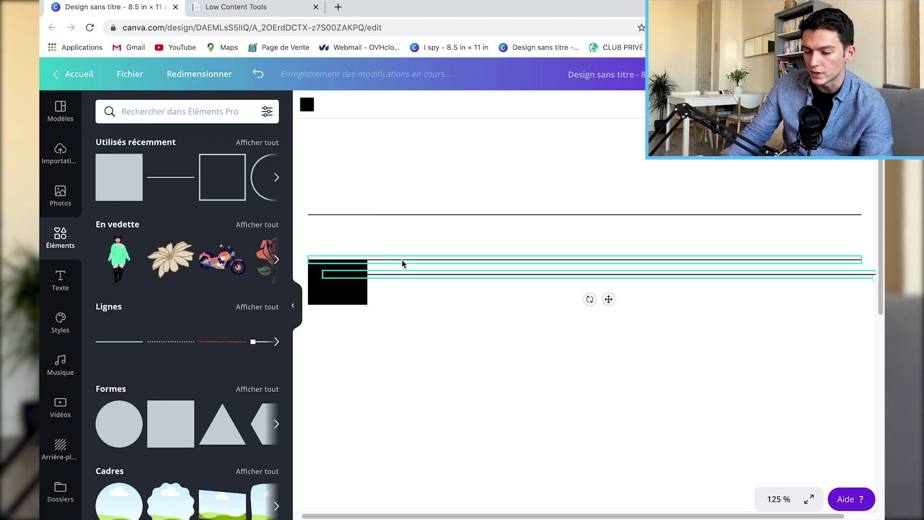
left_click_drag(409, 278, 402, 303)
left_click(392, 320)
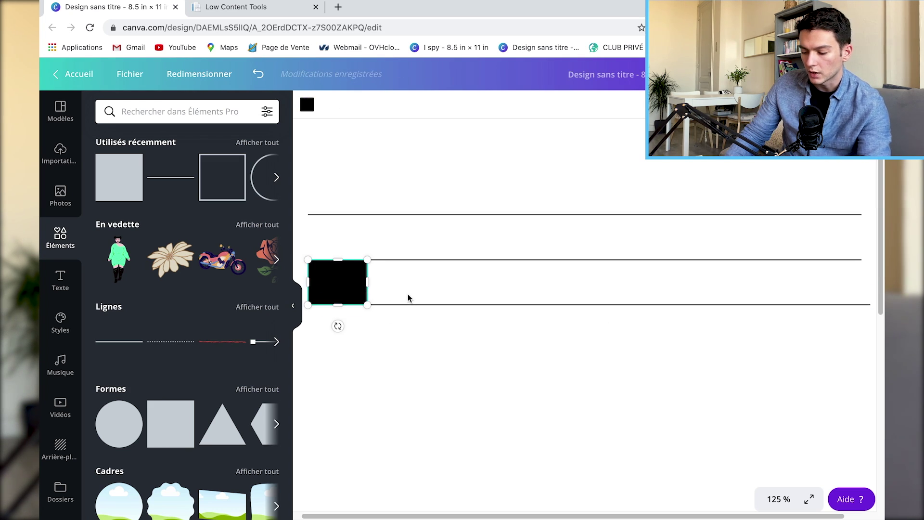
key("Delete")
left_click_drag(402, 304, 388, 309)
key("ctrl+z")
key("ctrl+z")
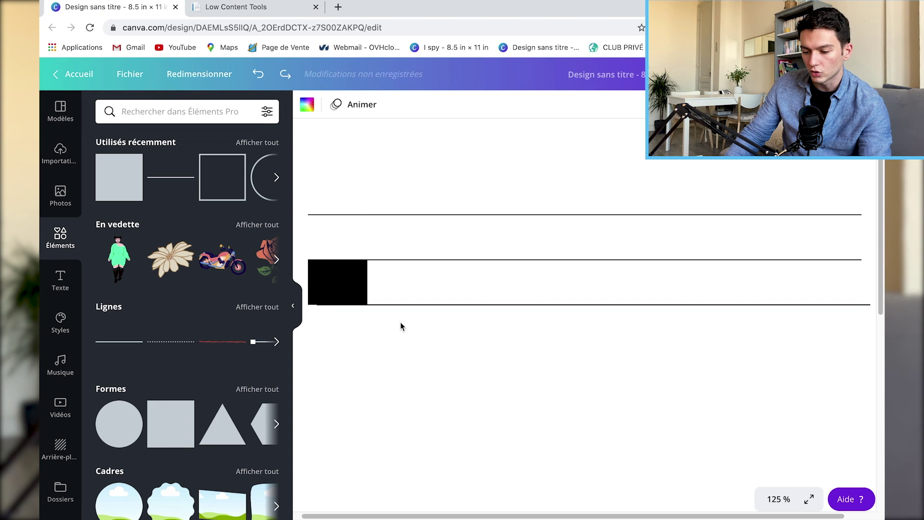
Step: Align the third line's ends with the lines above and place the spacer block directly under its left end
left_click_drag(351, 280, 439, 284)
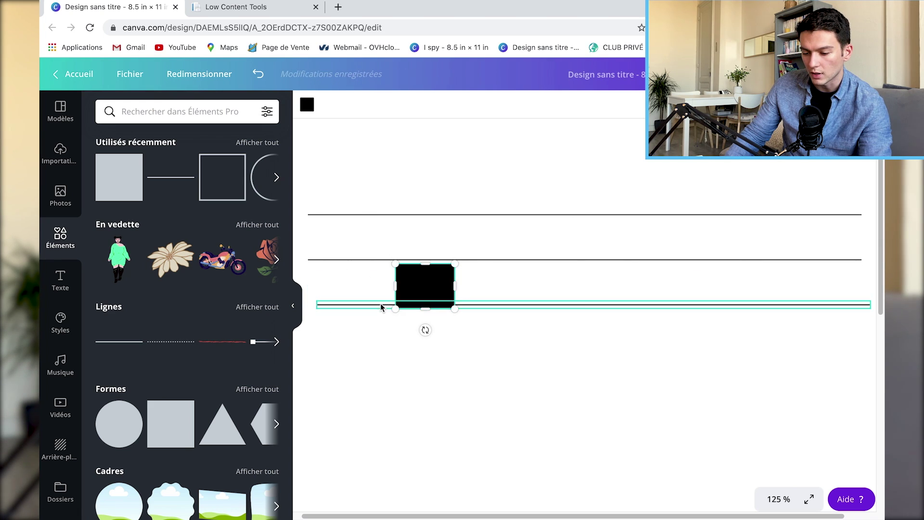
left_click_drag(370, 303, 370, 305)
left_click_drag(424, 296, 337, 334)
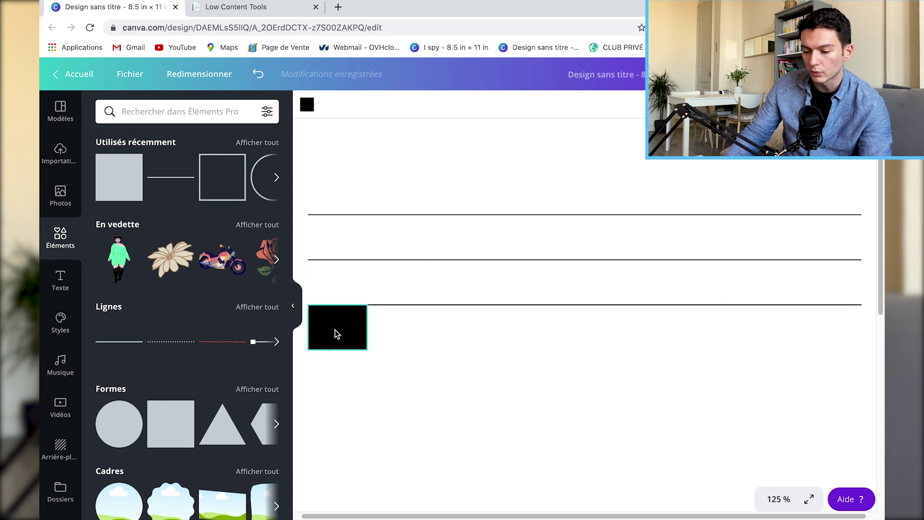
Step: Duplicate the three lines as a group and place the copies below, starting at the spacer block's lower edge
left_click_drag(599, 392, 505, 192)
scroll(505, 193, "down", 3)
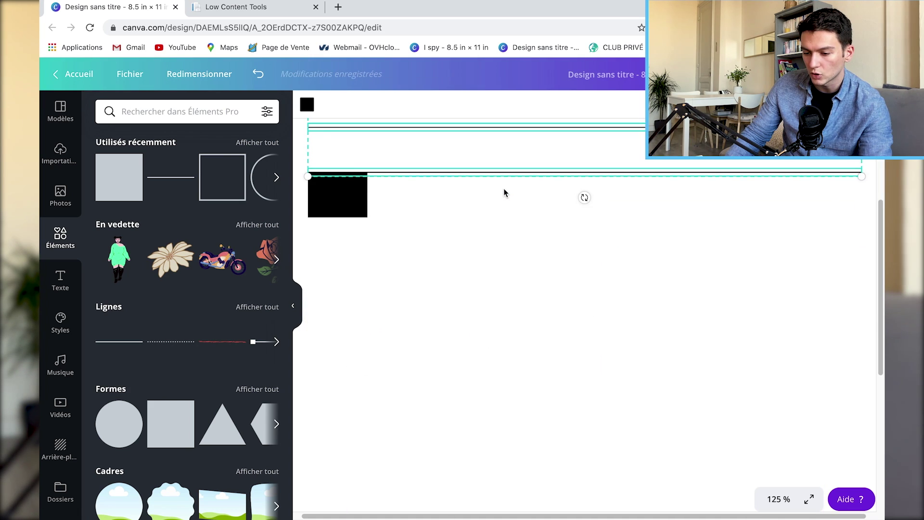
left_click_drag(449, 146, 435, 266)
left_click_drag(397, 220, 393, 217)
left_click(419, 266)
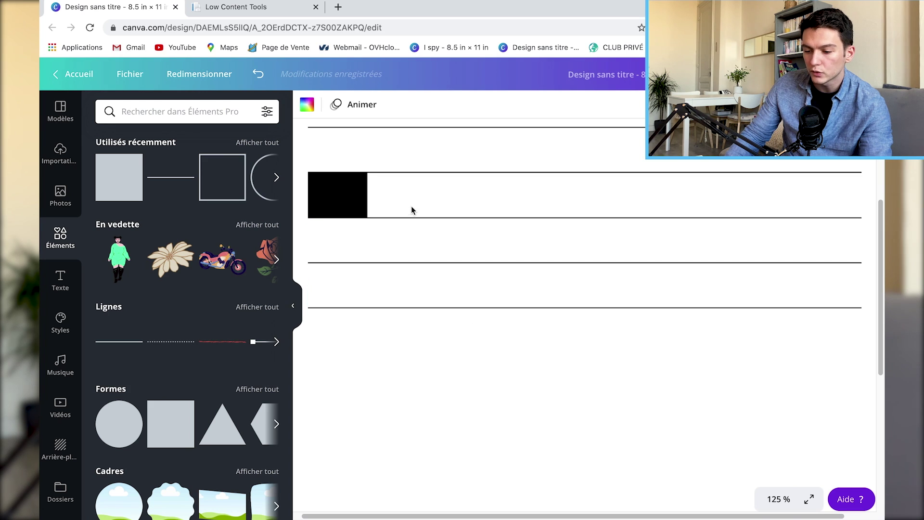
Step: Move the spacer block under the last line, duplicate a group of lines and place the copies from the block's lower edge down
left_click(338, 187)
left_click_drag(341, 191, 337, 325)
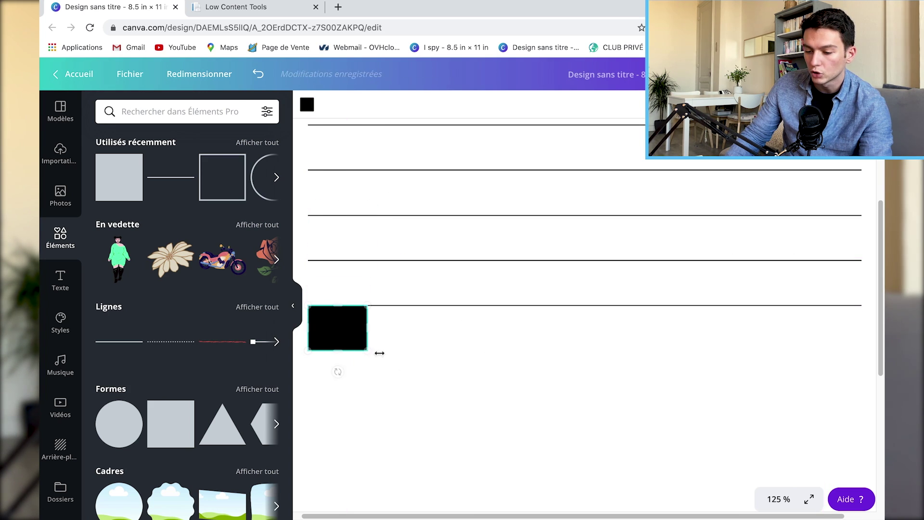
left_click_drag(520, 268, 460, 166)
key("ctrl+d")
left_click_drag(431, 216, 409, 326)
left_click(387, 308)
Step: Delete the black spacer block from the ruled page
left_click(344, 317)
key("Delete")
left_click(775, 499)
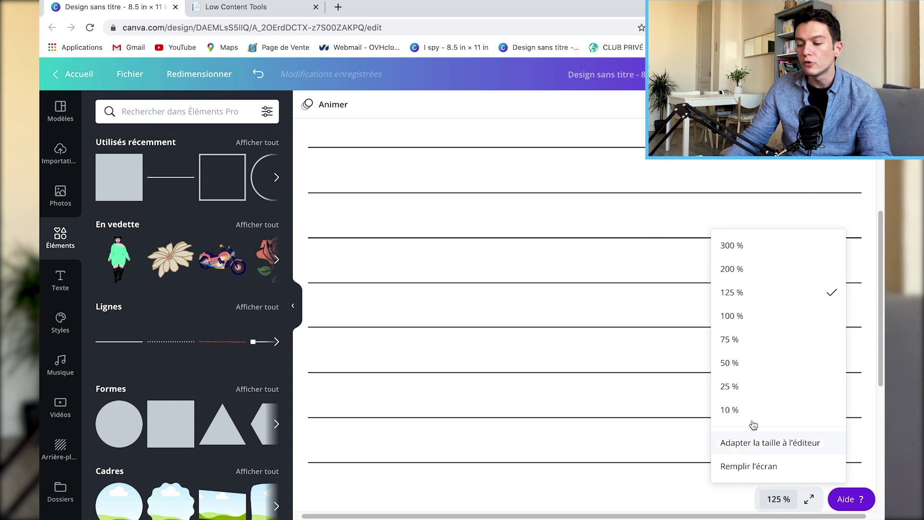
left_click(731, 342)
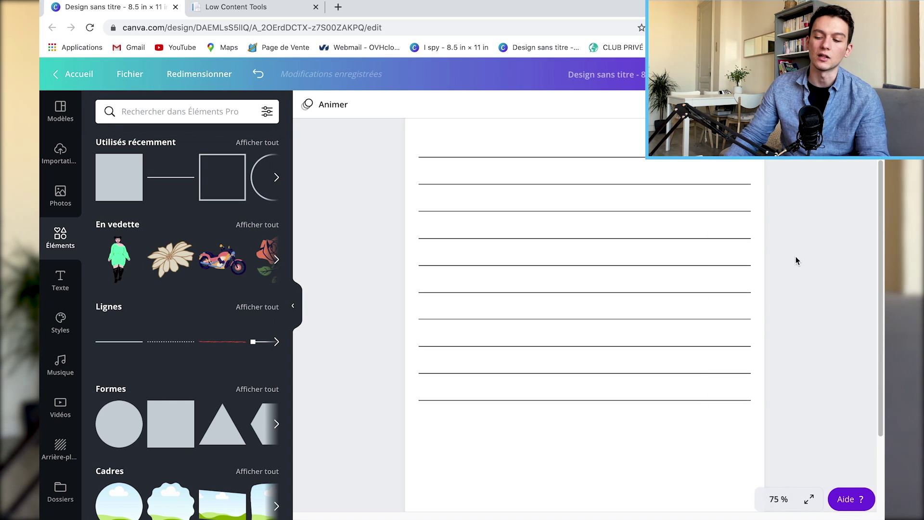
scroll(796, 260, "up", 2)
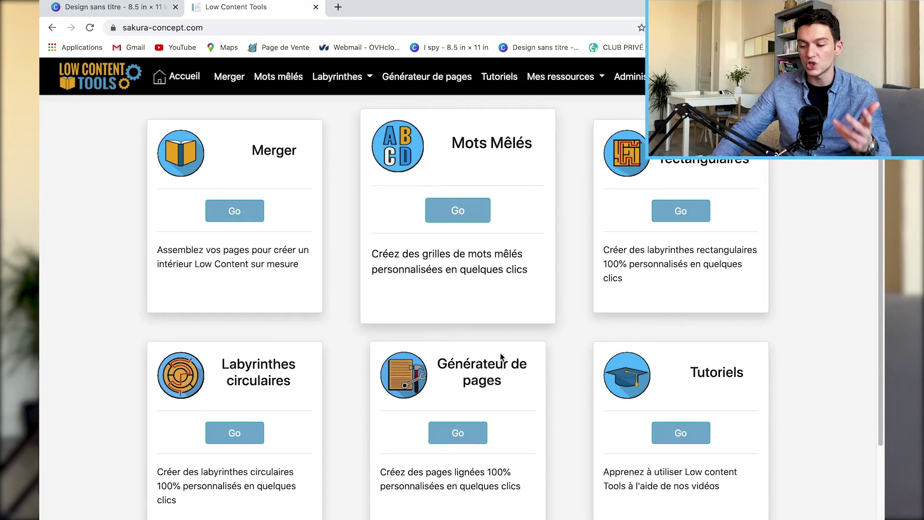
Step: Open the page generator for creating customised lined pages
scroll(502, 361, "down", 1)
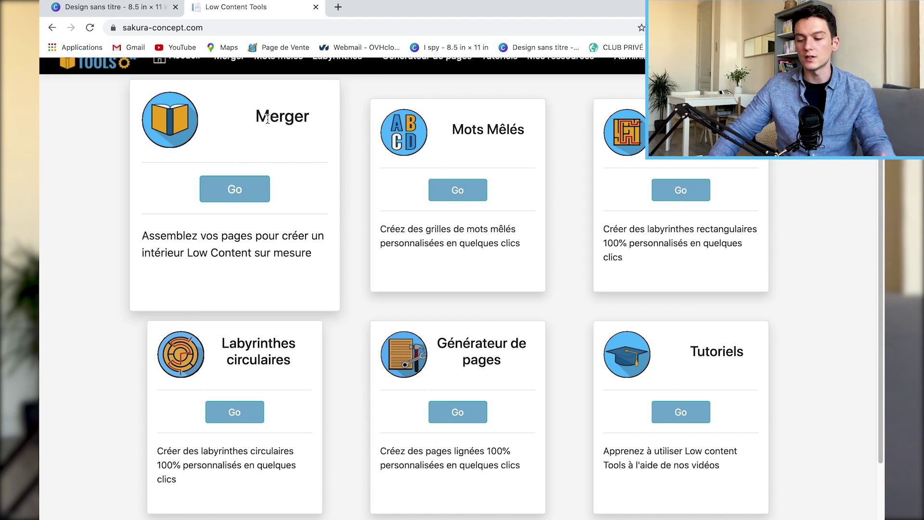
scroll(391, 316, "down", 1)
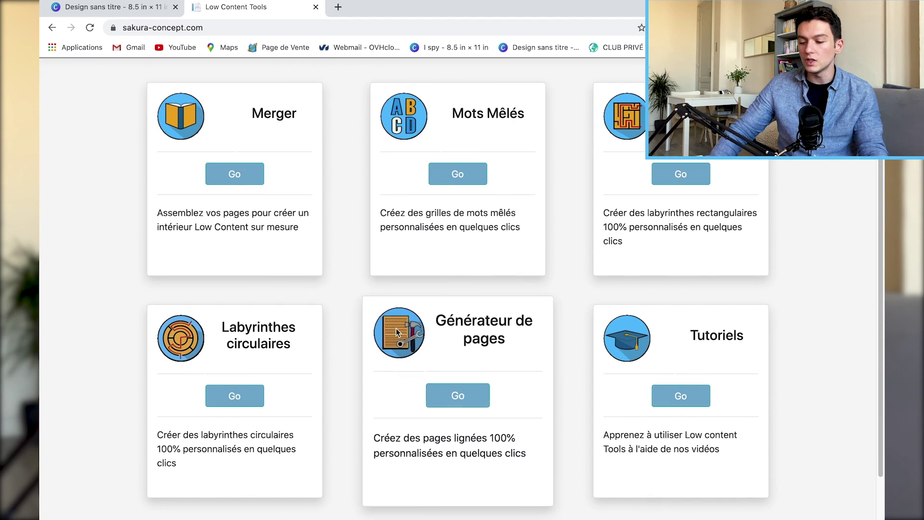
left_click(458, 394)
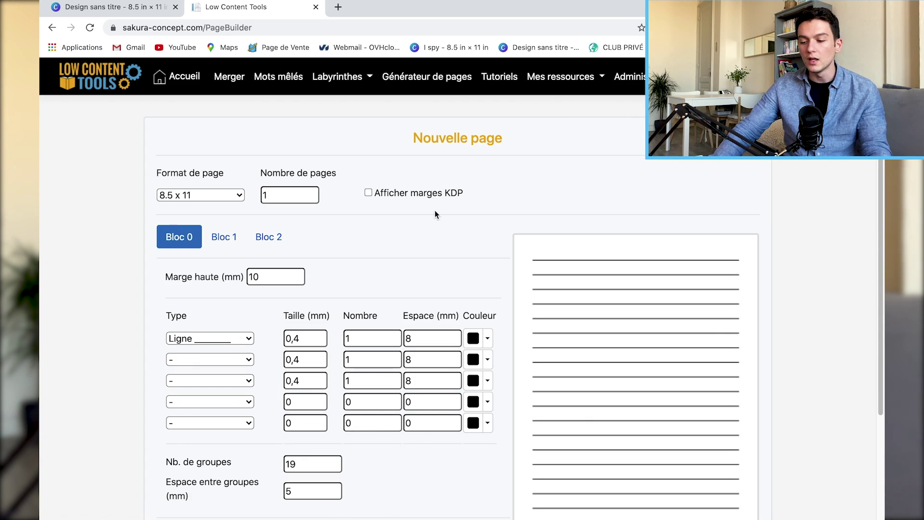
Step: Examine the default 8.5 x 11 page settings for line size, number, spacing and groups, together with the page preview
scroll(364, 235, "down", 3)
scroll(292, 159, "up", 1)
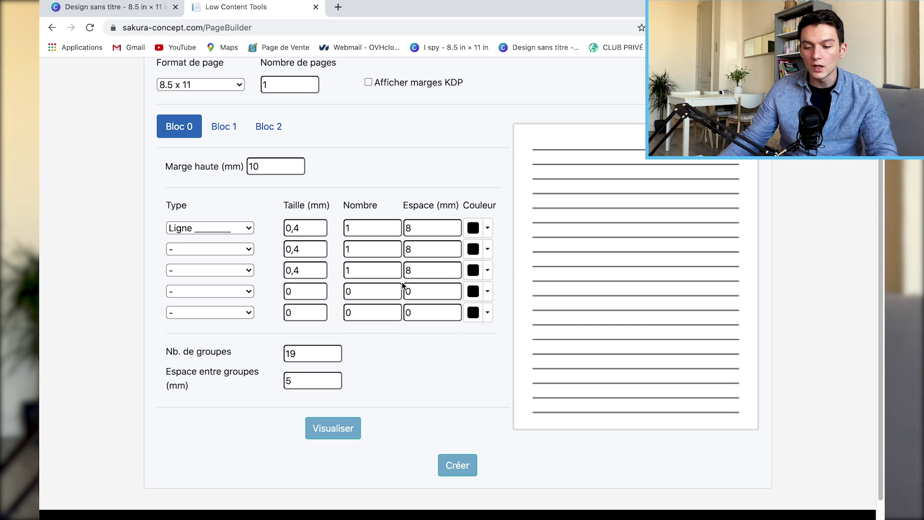
scroll(402, 285, "up", 1)
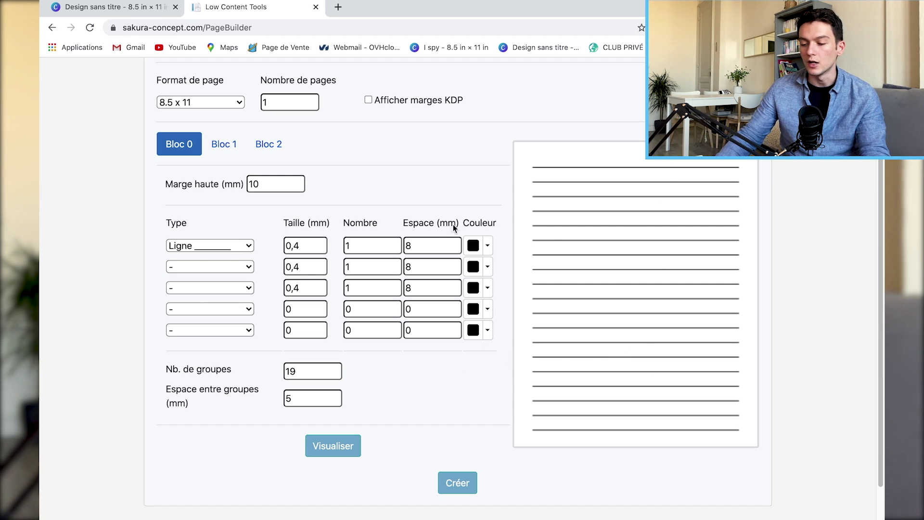
scroll(477, 217, "down", 2)
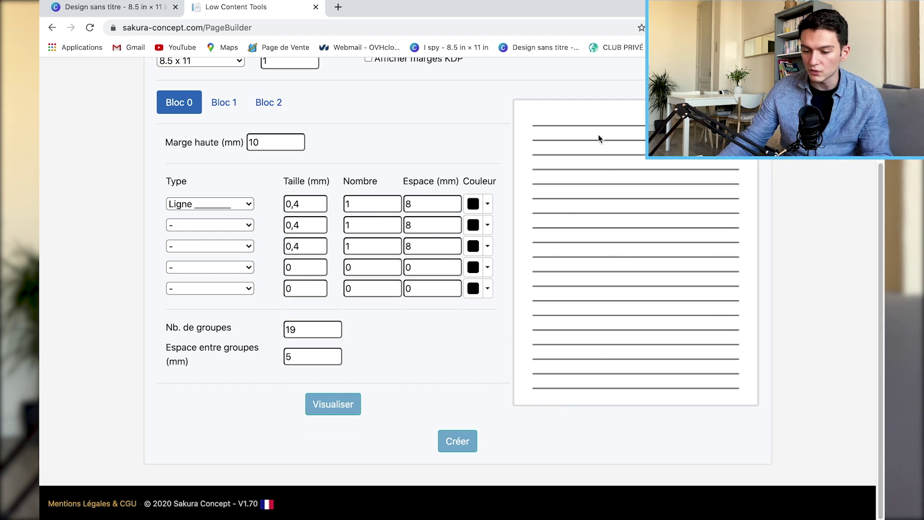
double_click(294, 328)
left_click(215, 328)
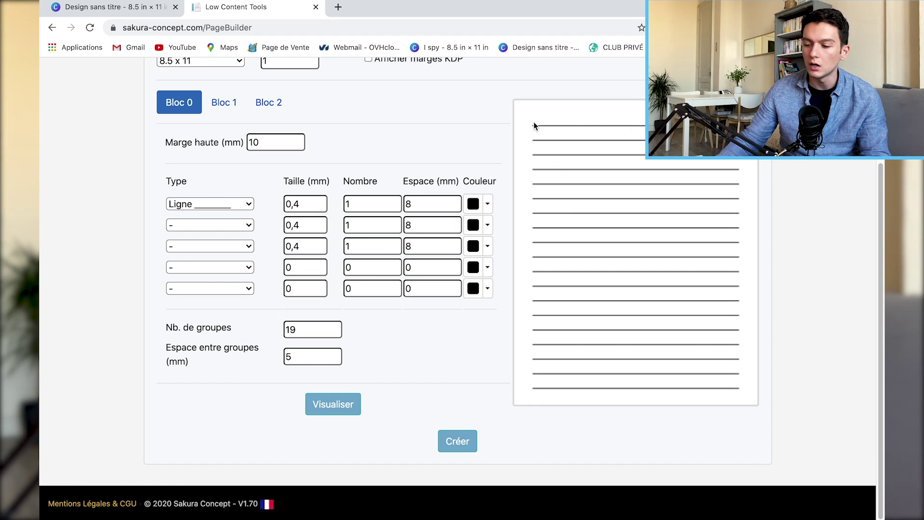
left_click_drag(534, 126, 684, 211)
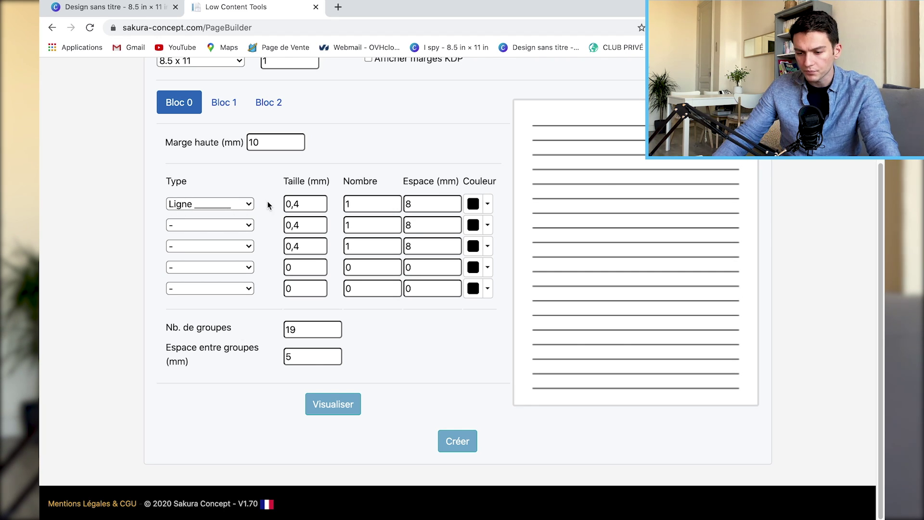
left_click(312, 205)
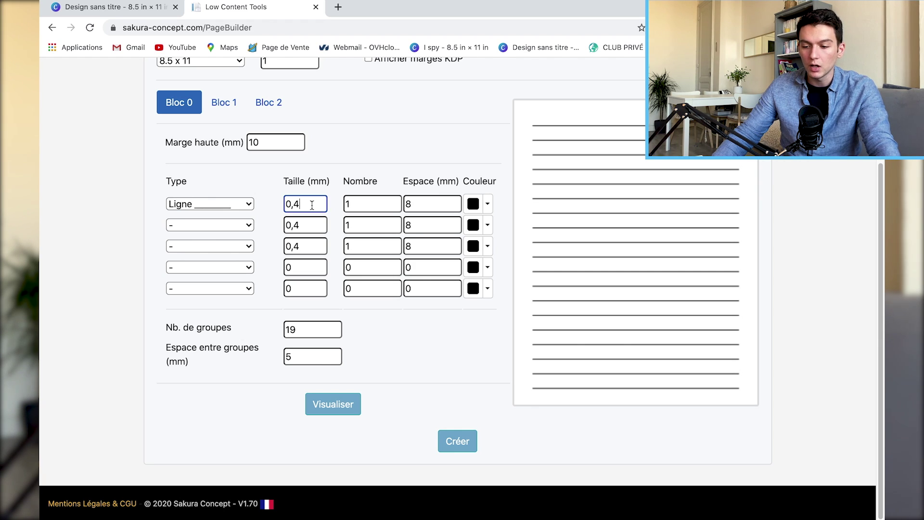
key("Tab")
key("Tab")
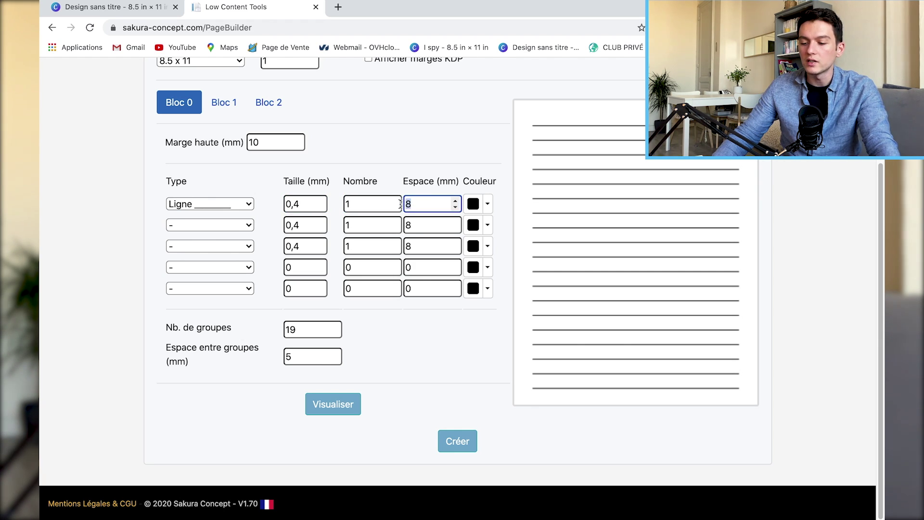
left_click(308, 356)
key("shift+Tab")
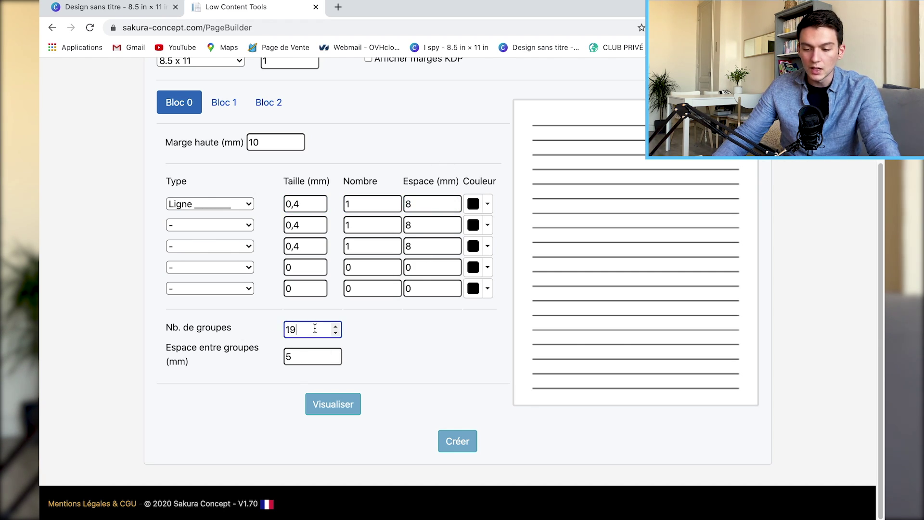
Step: Preview the lined page with its default settings, then create it as a PDF and open the downloaded file
left_click(311, 358)
left_click(342, 400)
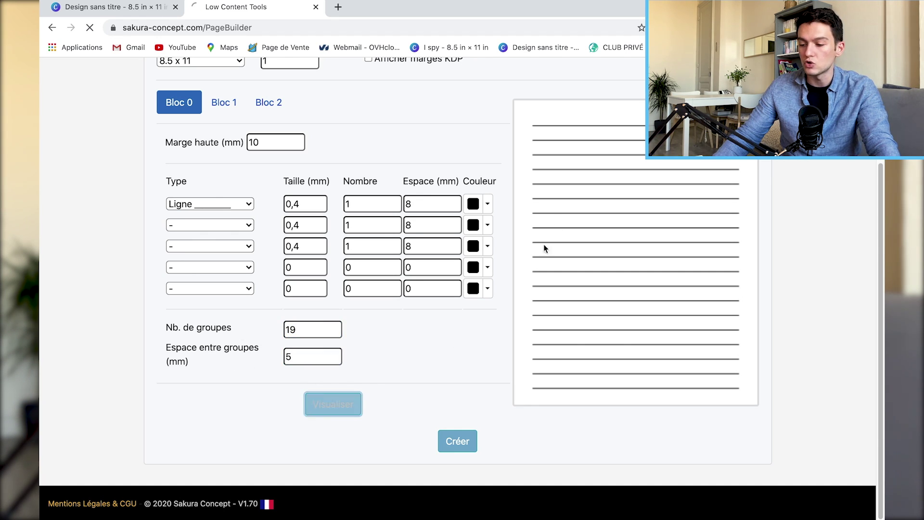
left_click(455, 441)
left_click(145, 510)
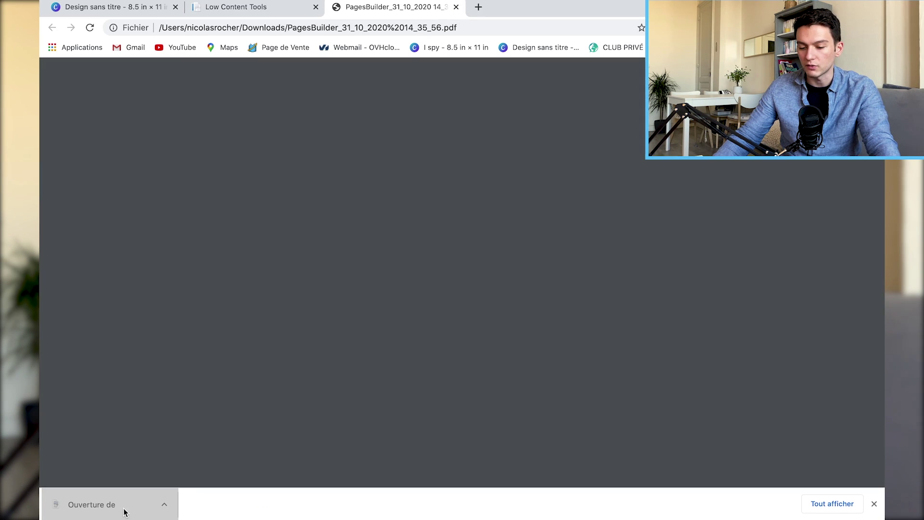
scroll(438, 173, "up", 2)
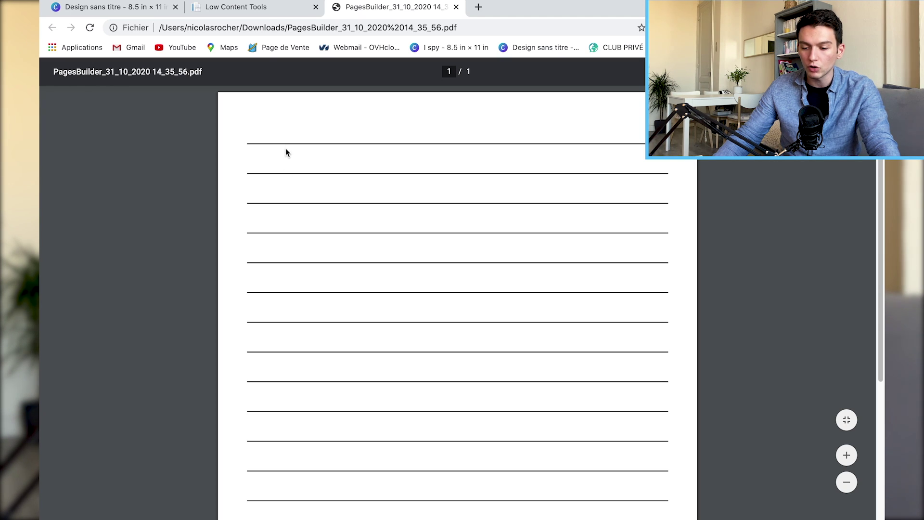
Step: Return to the page generator, set the number of groups to 10 and refresh the preview
left_click(250, 8)
left_click(311, 362)
left_click(255, 399)
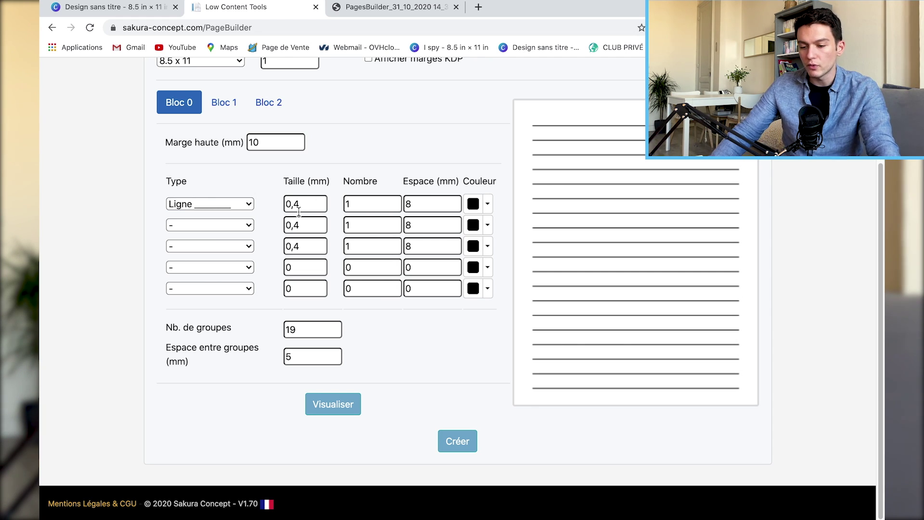
left_click_drag(318, 330, 248, 316)
type("10")
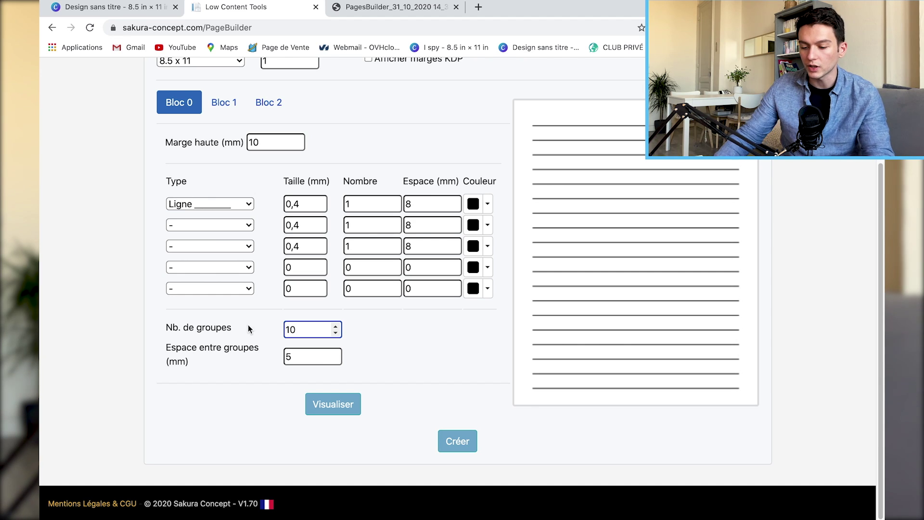
left_click(333, 409)
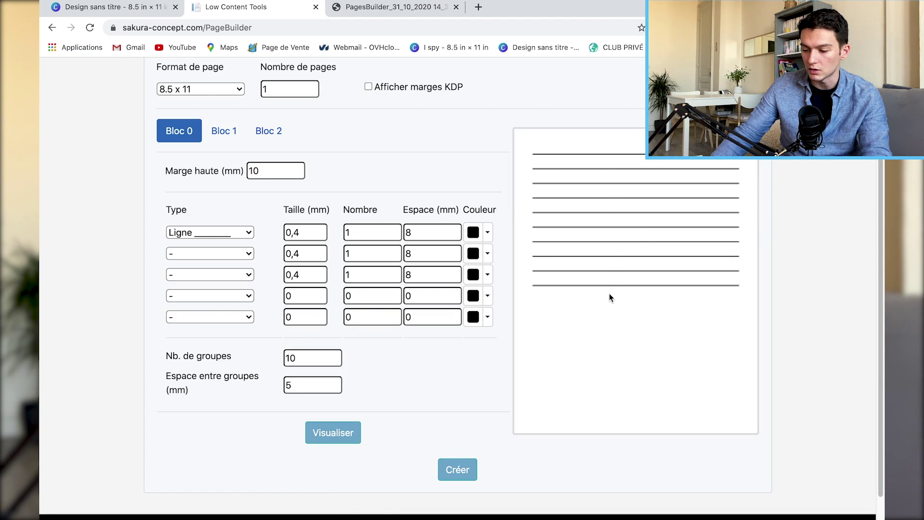
Step: Set the space between groups to 8 mm and refresh the page preview
left_click_drag(289, 387, 220, 376)
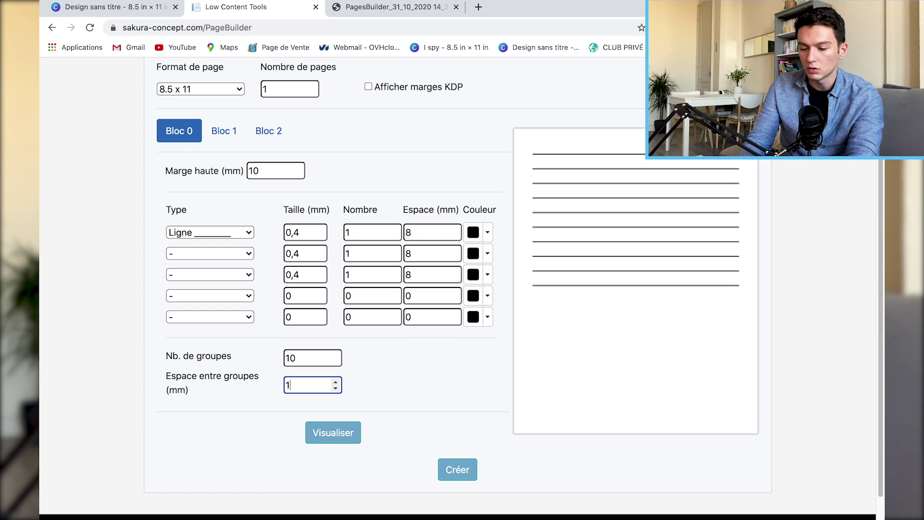
type("8")
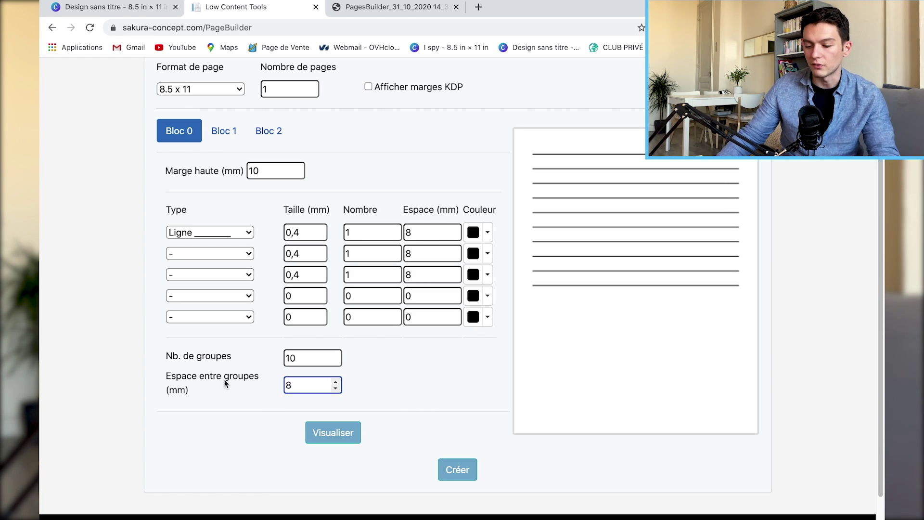
left_click(320, 433)
scroll(620, 240, "down", 3)
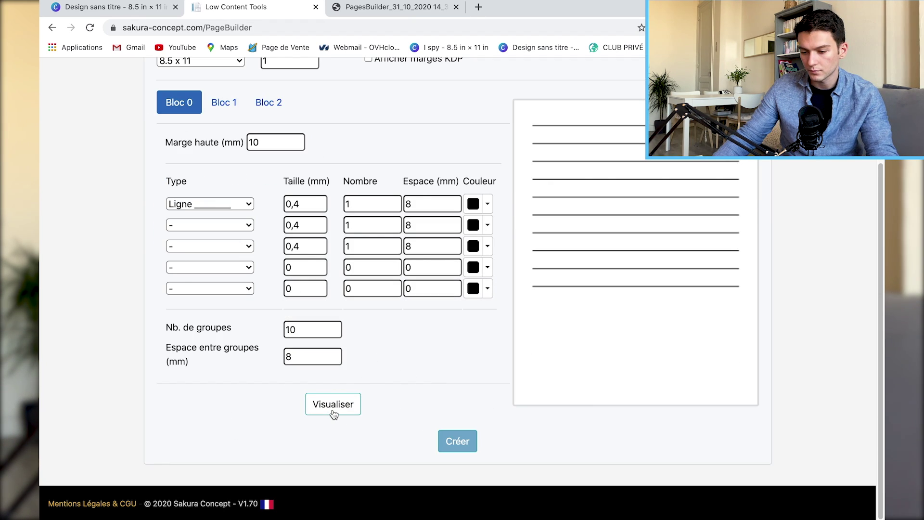
left_click(333, 404)
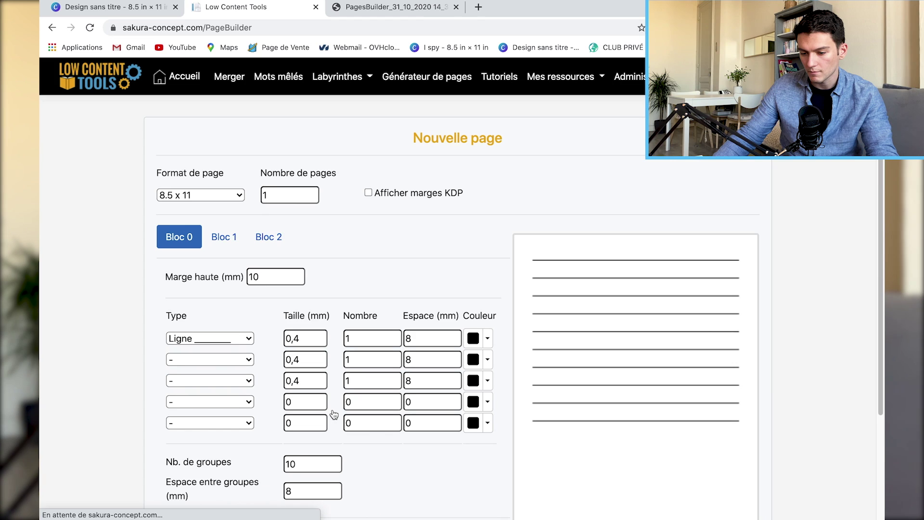
Step: Set the space between groups to 20 mm and refresh the page preview
scroll(440, 323, "down", 2)
scroll(375, 347, "down", 1)
double_click(301, 376)
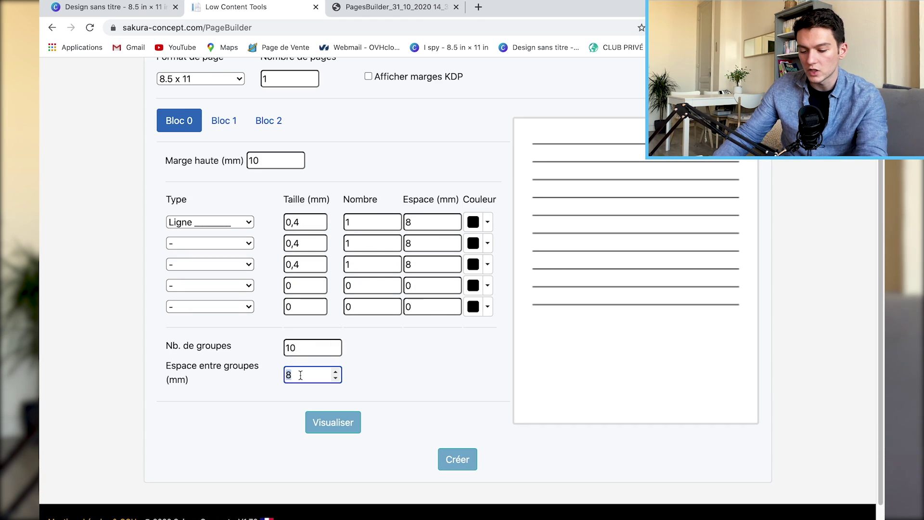
type("20")
left_click(324, 423)
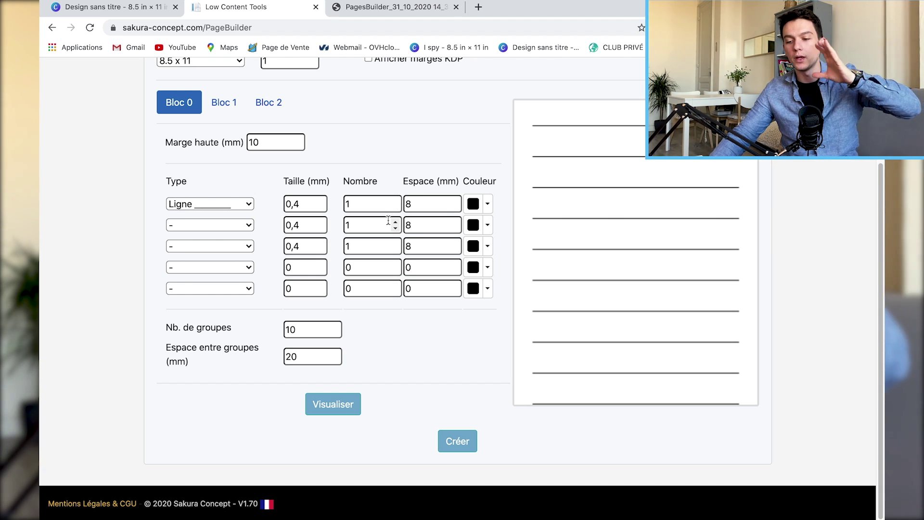
Step: Set the first line type in Bloc 0 to 5 lines spaced 4 mm apart
left_click(360, 202)
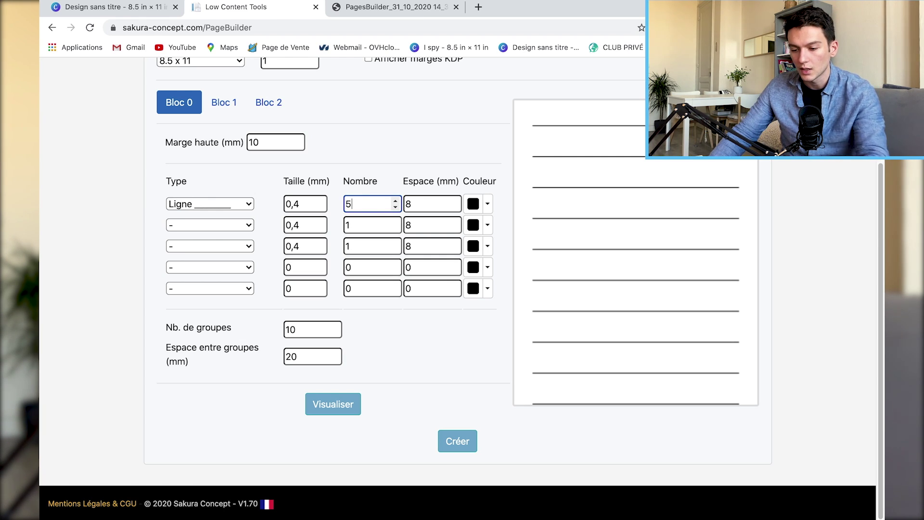
double_click(428, 205)
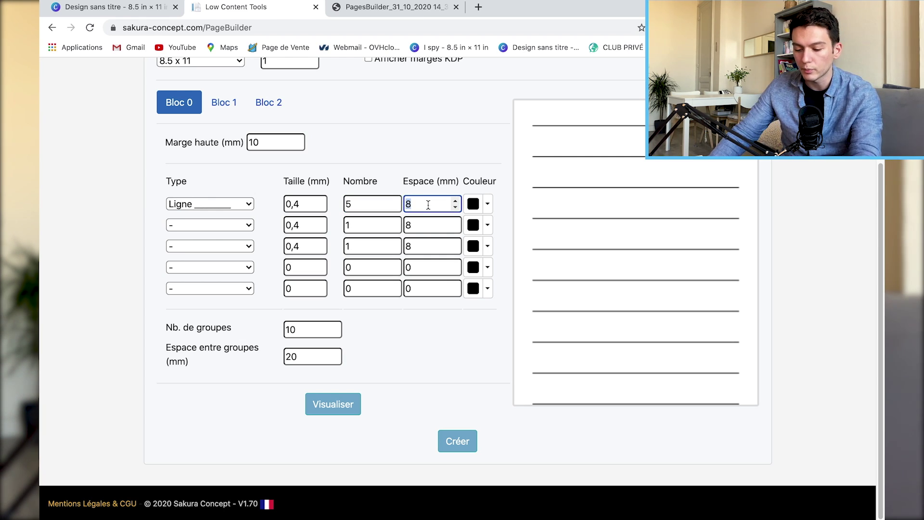
left_click(412, 334)
Step: Set the number of groups to 7 with 10 mm between groups and refresh the page preview
double_click(317, 329)
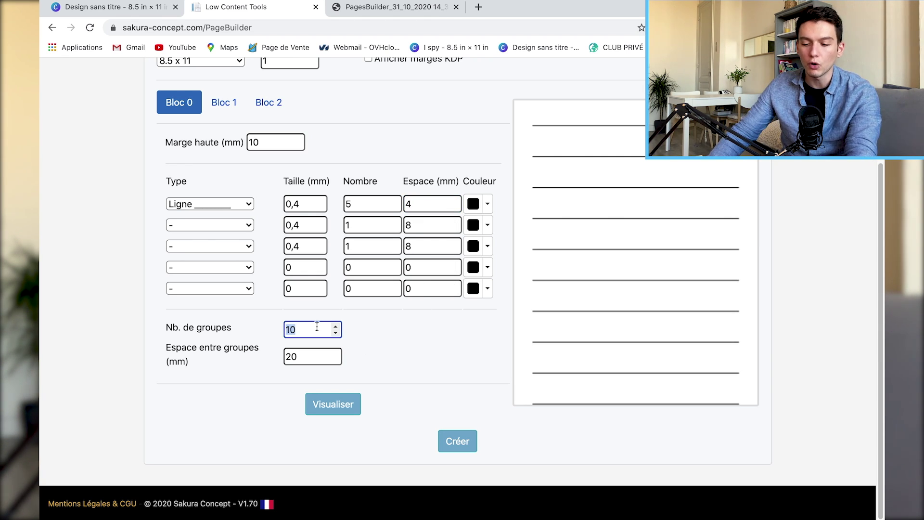
type("7")
double_click(309, 358)
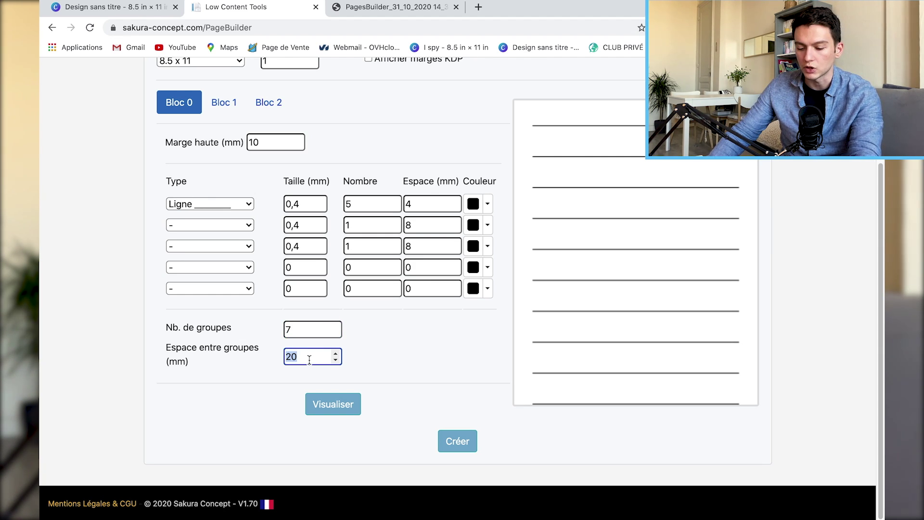
type("1")
left_click(396, 331)
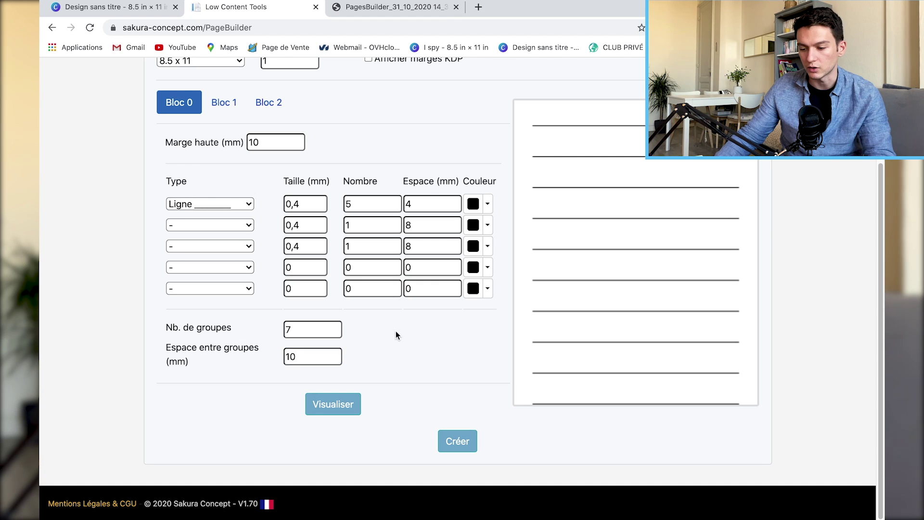
left_click(352, 401)
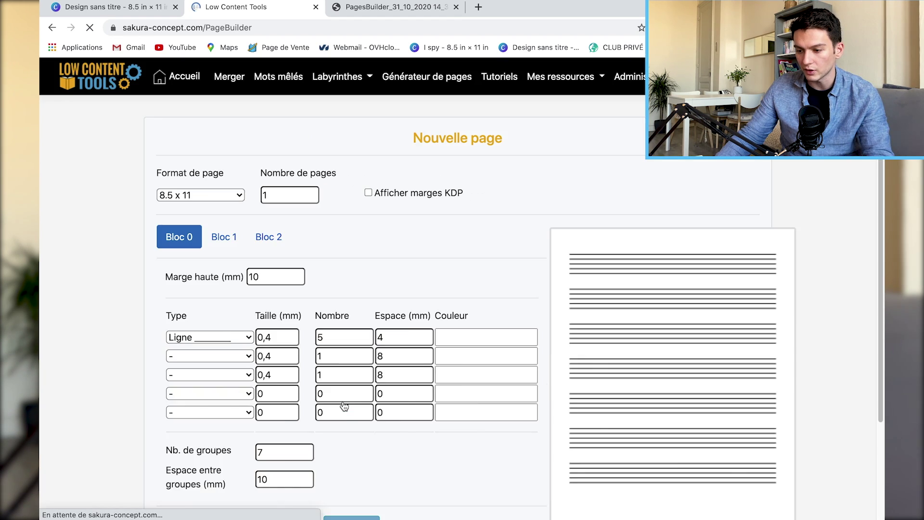
scroll(481, 375, "down", 2)
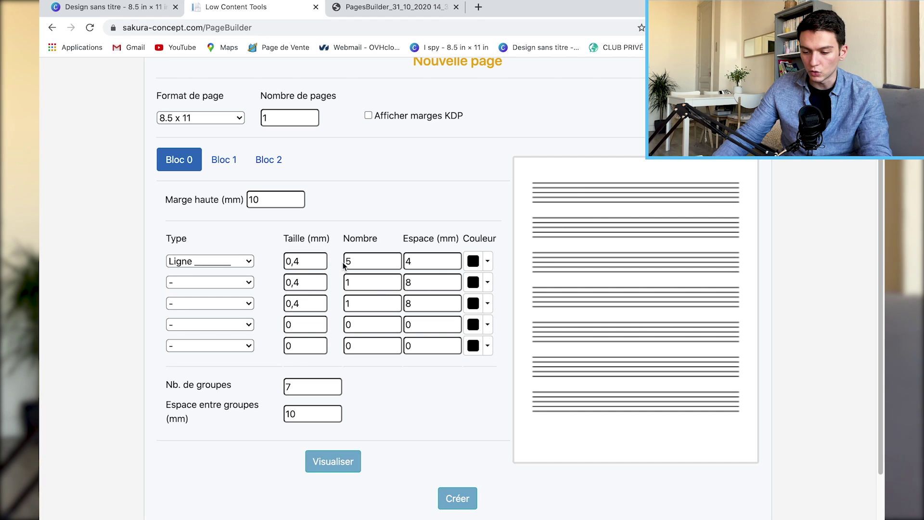
Step: Set the spacing of the five lines within each group to 2 mm and refresh the preview
left_click(422, 263)
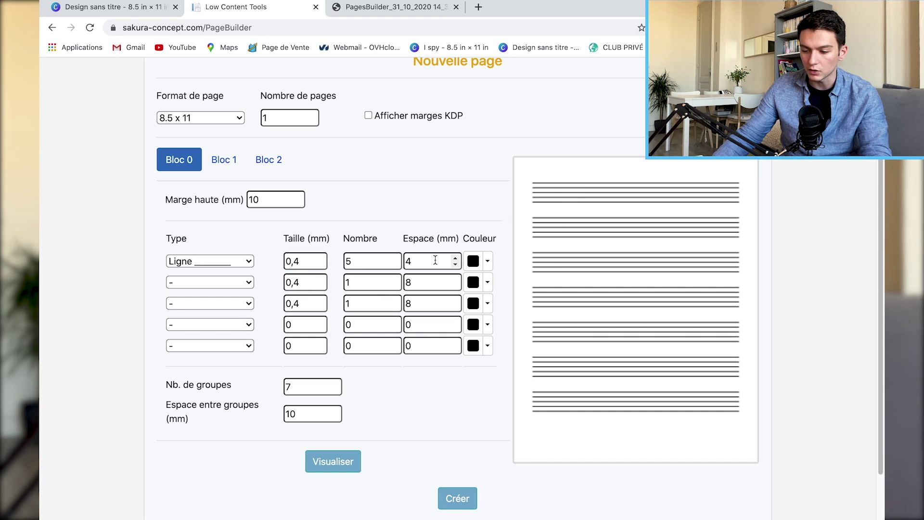
double_click(422, 264)
type("2")
left_click(332, 460)
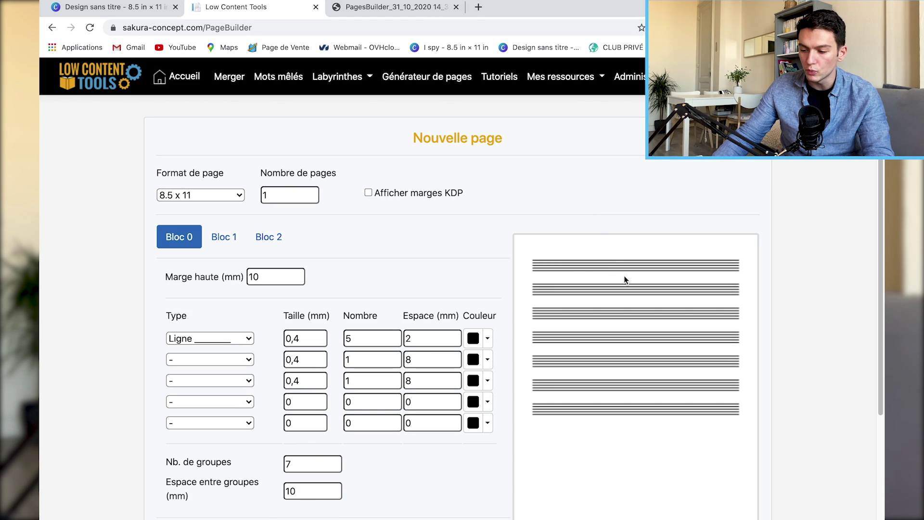
Step: Set the line spacing within each group back to 4 mm and refresh the preview
scroll(623, 275, "down", 2)
left_click(431, 267)
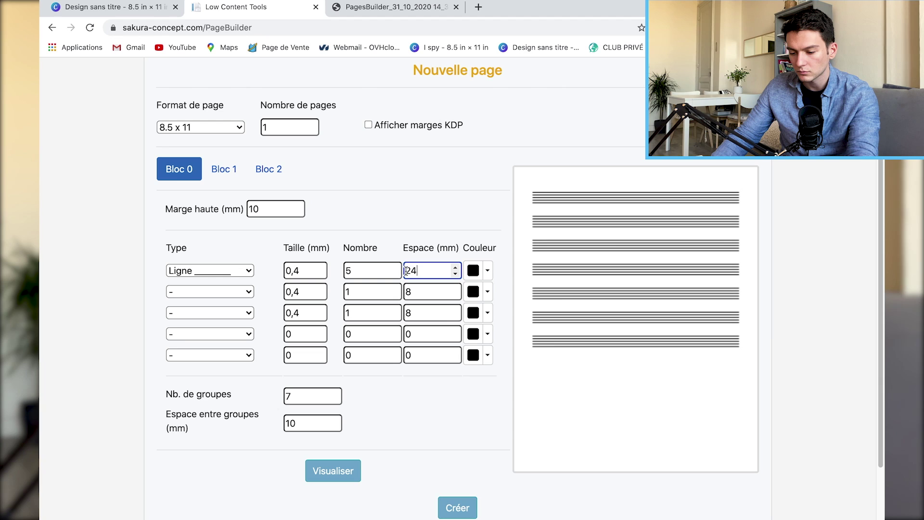
key("BackSpace")
left_click(336, 469)
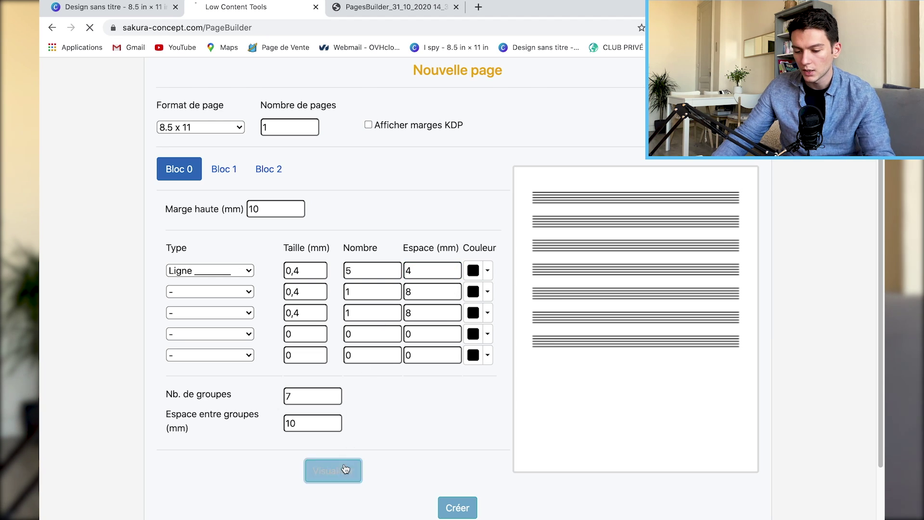
scroll(577, 216, "down", 2)
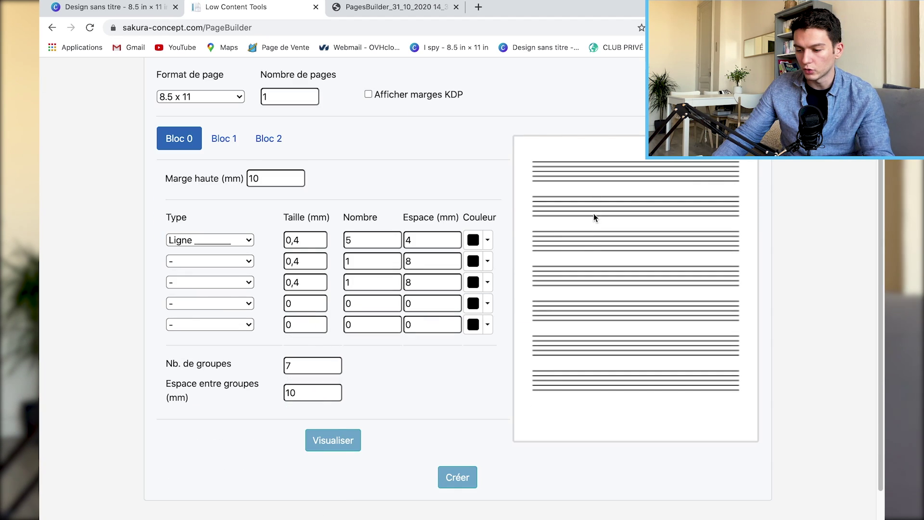
Step: Set the space between groups to 13 mm and refresh the page preview
double_click(299, 396)
type("13")
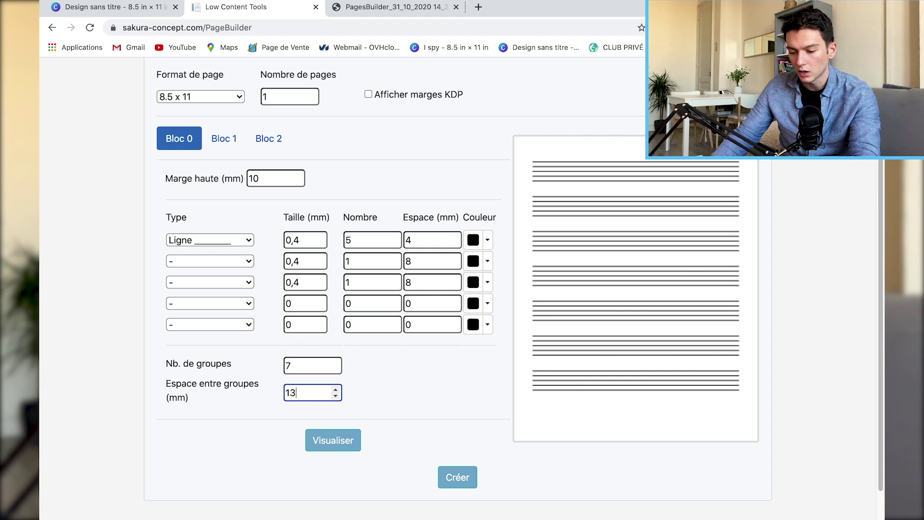
left_click(320, 440)
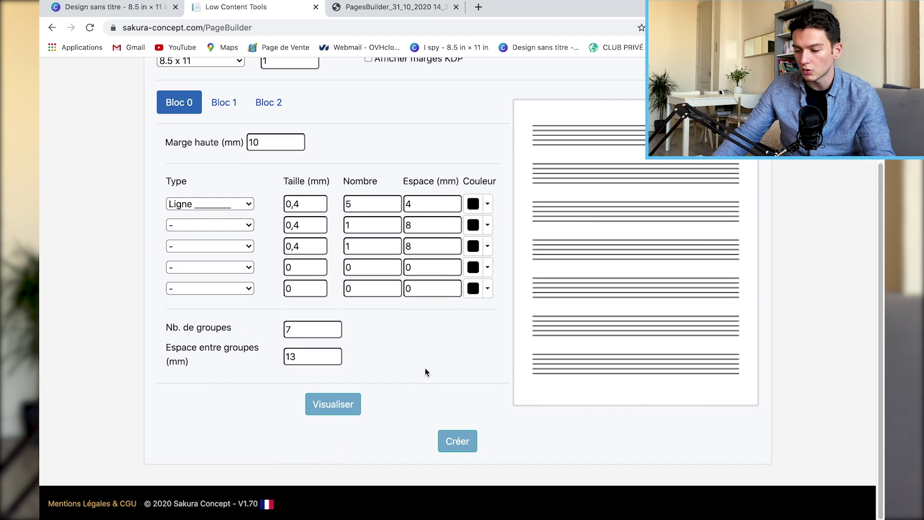
Step: Generate the PDF of the five-line group page and open the downloaded file to check it
left_click(458, 441)
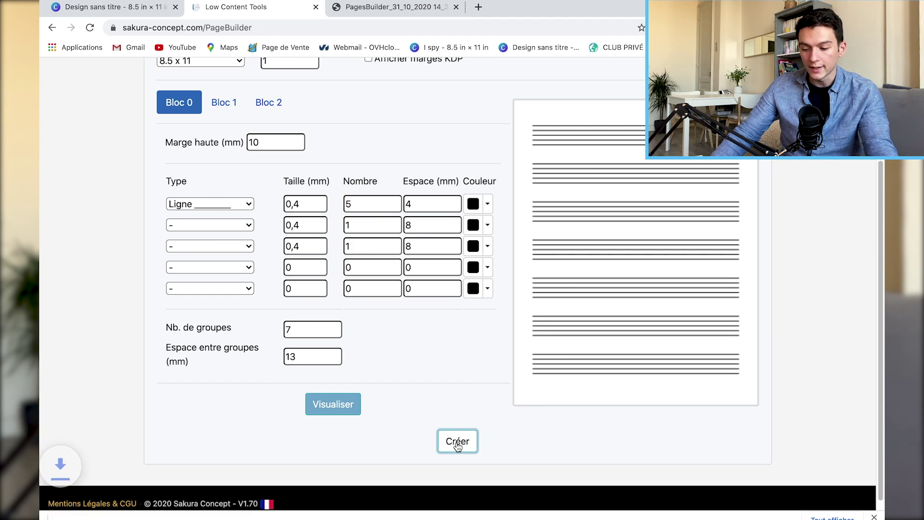
left_click(122, 501)
scroll(470, 226, "down", 2)
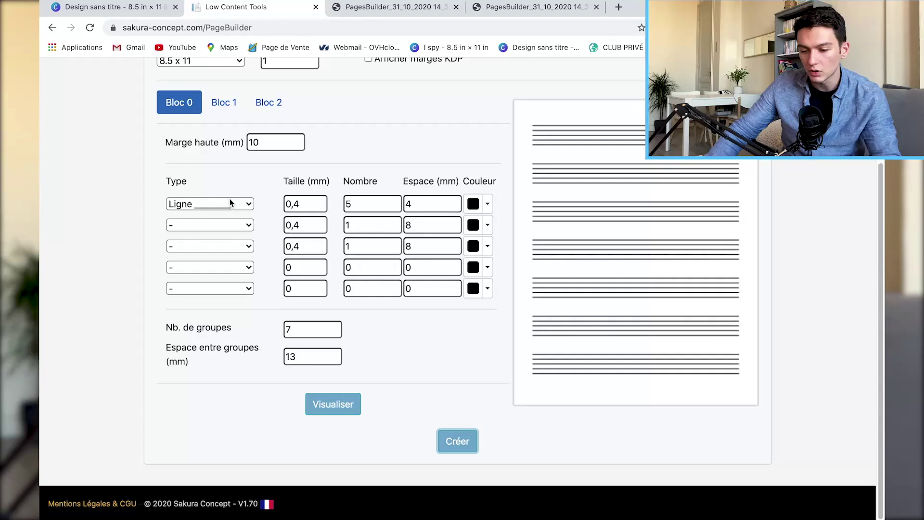
Step: In Bloc 0, set the first solid line's number to 1 and spacing to 8 mm, and make the second line type dotted
left_click(246, 194)
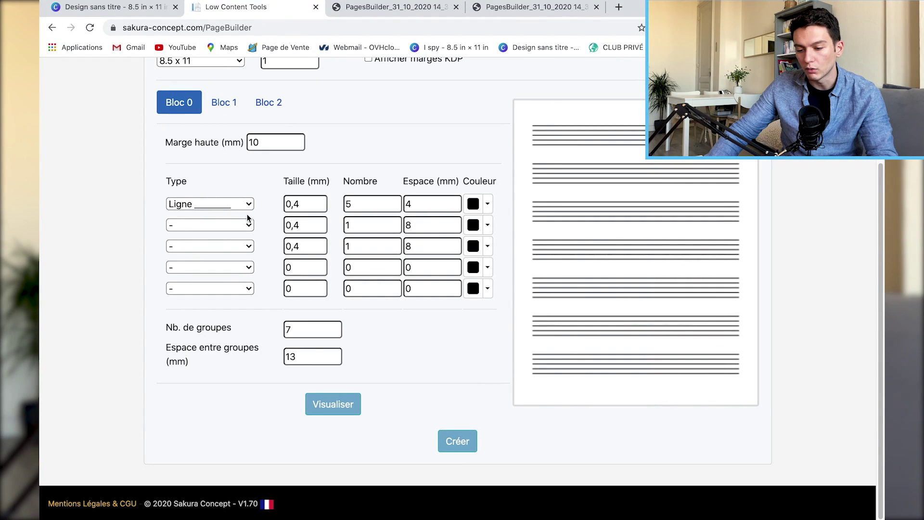
double_click(346, 203)
type("1")
left_click(245, 225)
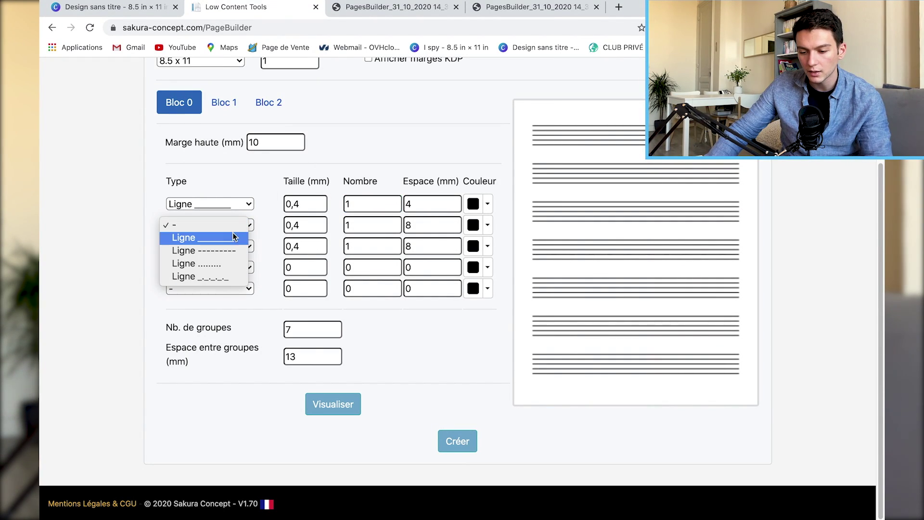
left_click(224, 263)
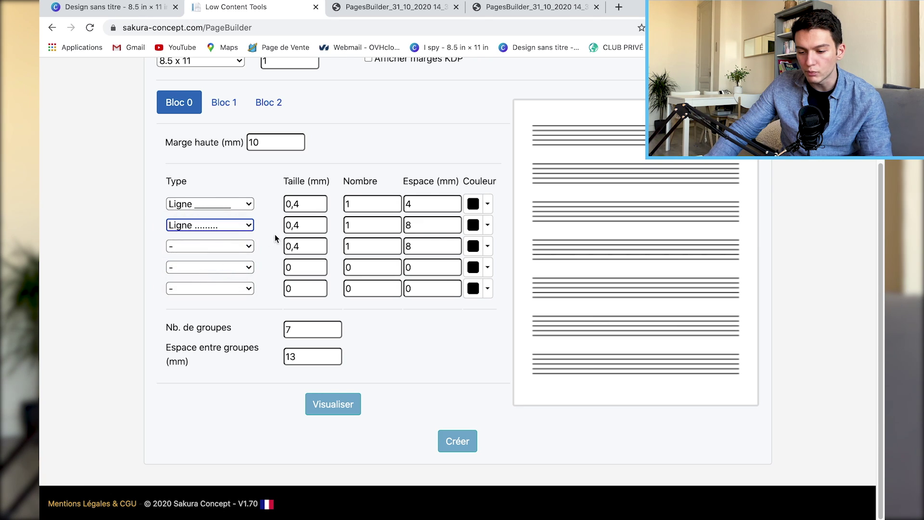
left_click(424, 227)
left_click(419, 205)
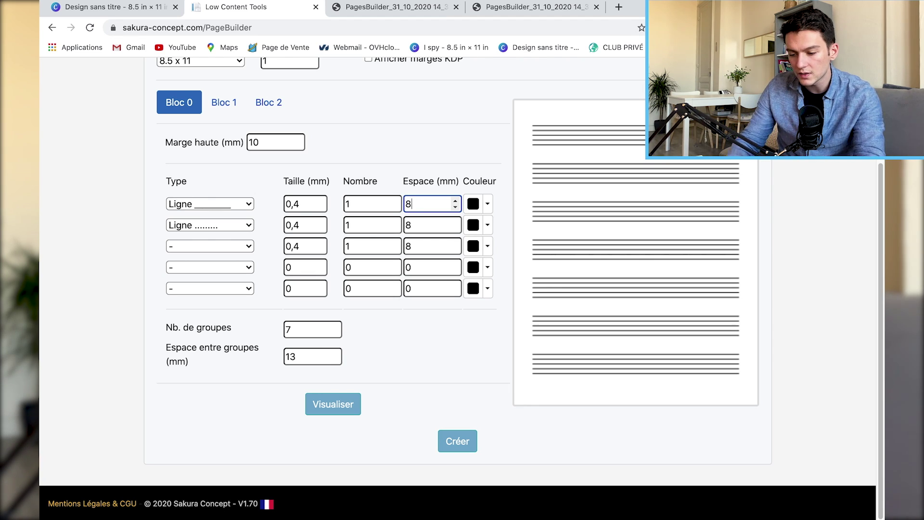
Step: Make the third line type solid, set 5 groups with 20 mm between them, and refresh the preview
left_click(247, 246)
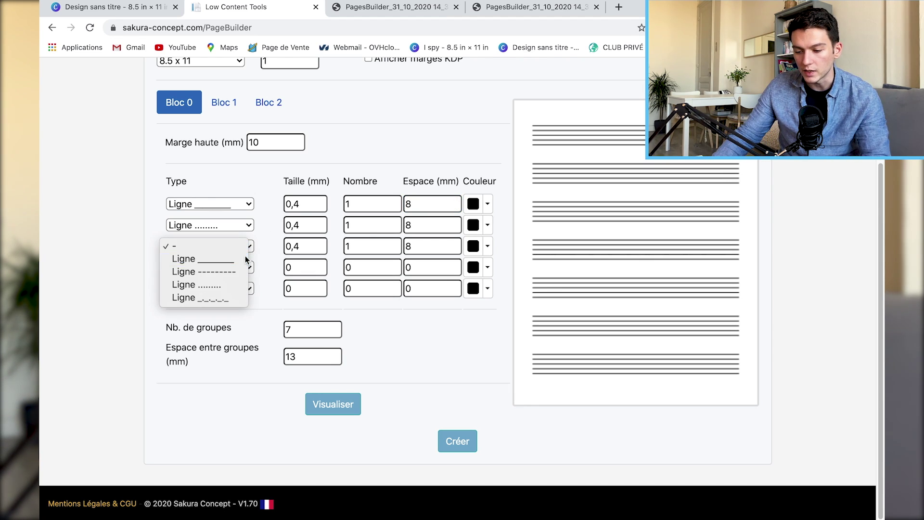
left_click(245, 257)
double_click(326, 331)
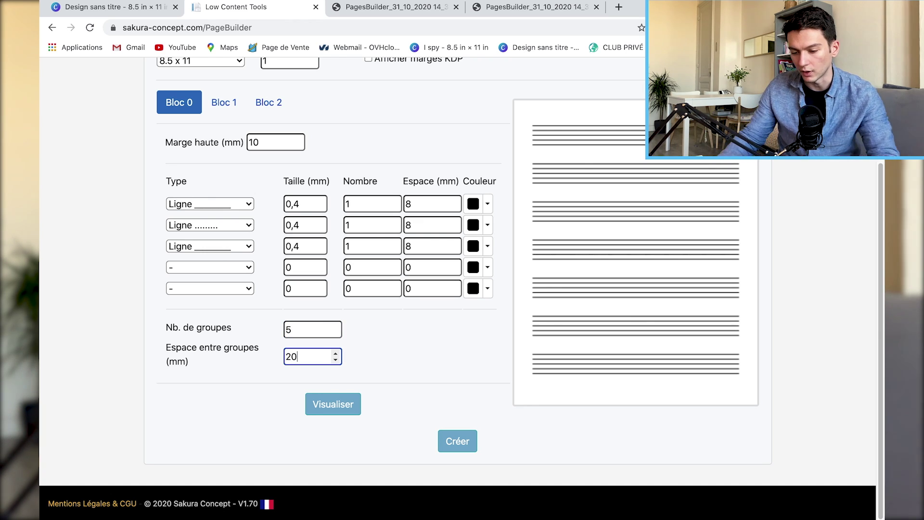
left_click(334, 396)
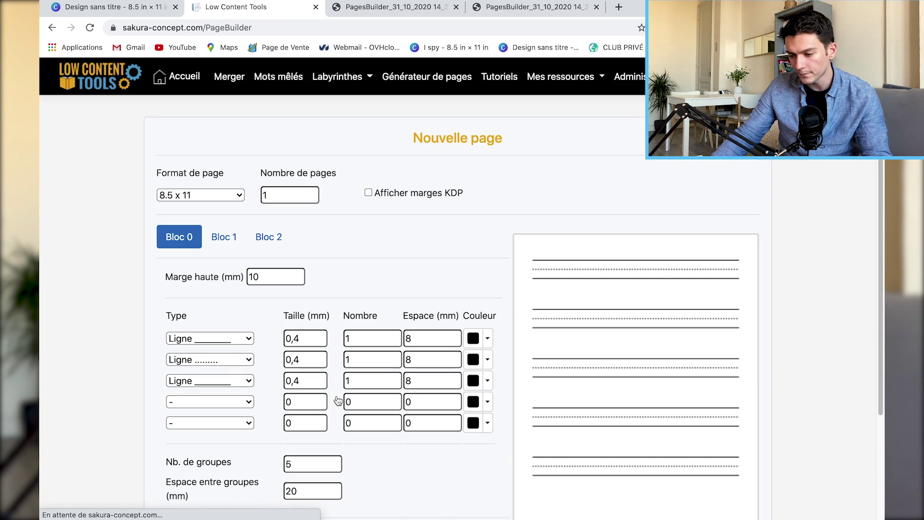
Step: Set the number of groups to 8 with 15 mm between groups and refresh the preview
scroll(510, 275, "down", 3)
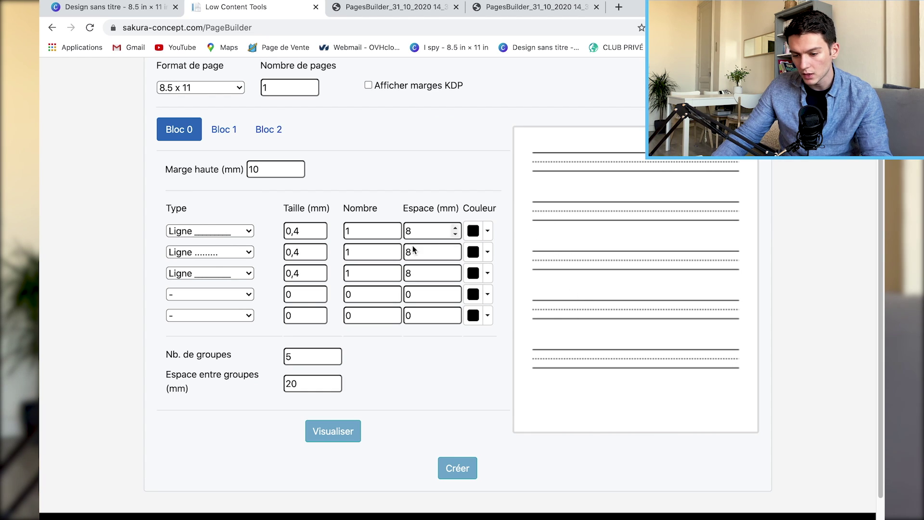
double_click(311, 381)
type("15")
double_click(303, 358)
type("8")
left_click(317, 428)
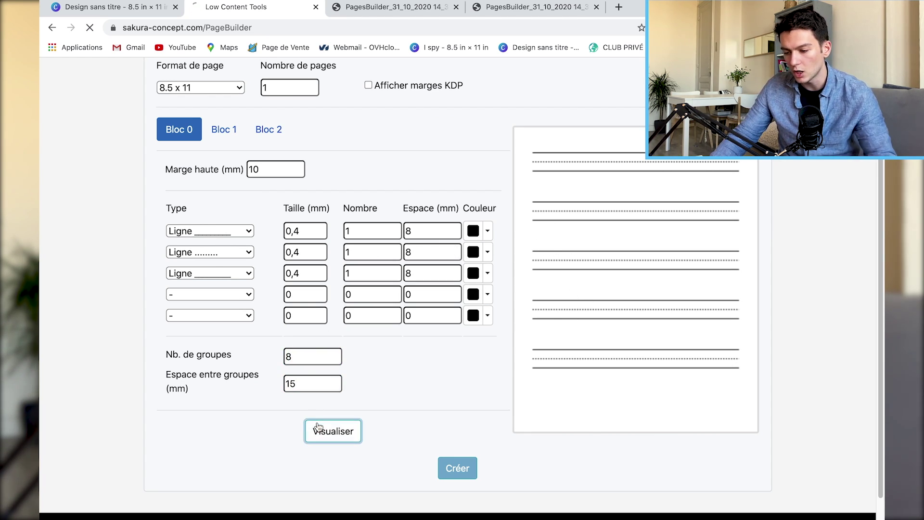
Step: Set the number of groups in Bloc 0 to 7 and refresh the preview
scroll(511, 310, "down", 3)
left_click(299, 335)
type("7")
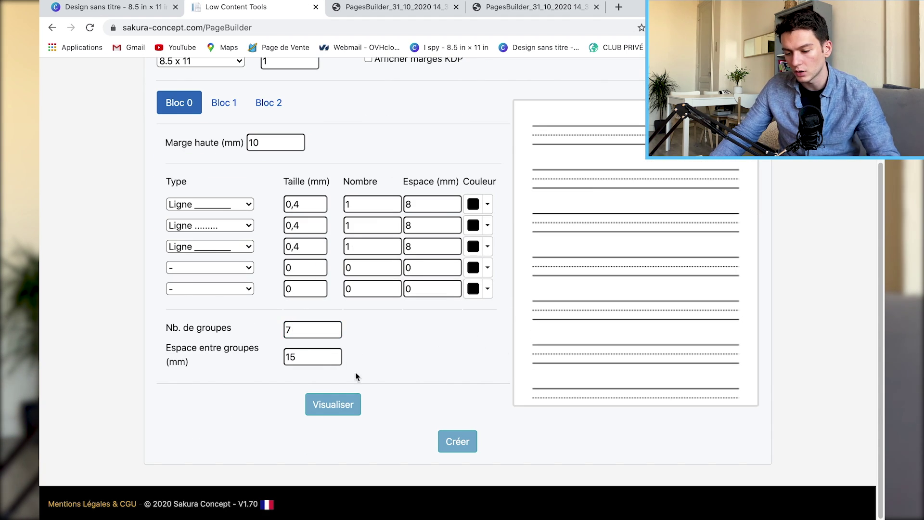
left_click(333, 404)
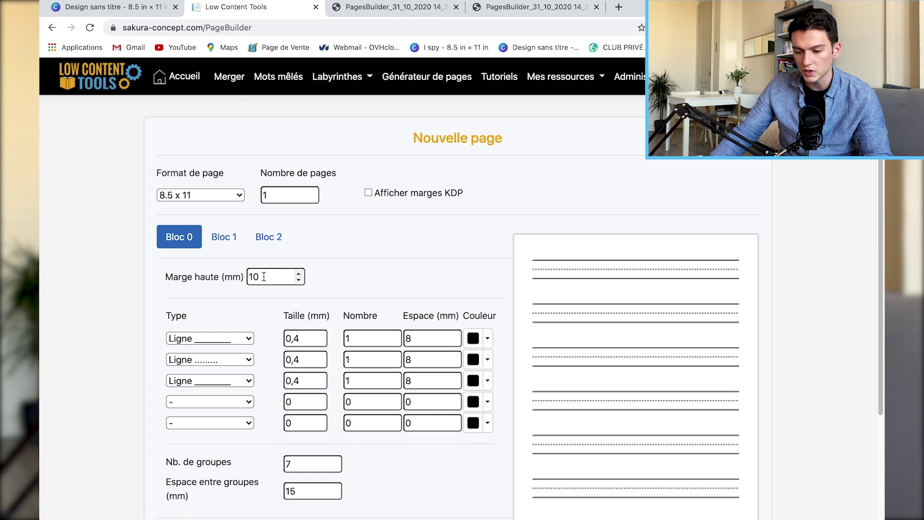
Step: Set the space between the solid-dotted-solid line groups to 13 mm and refresh the preview
scroll(461, 322, "down", 3)
left_click(299, 331)
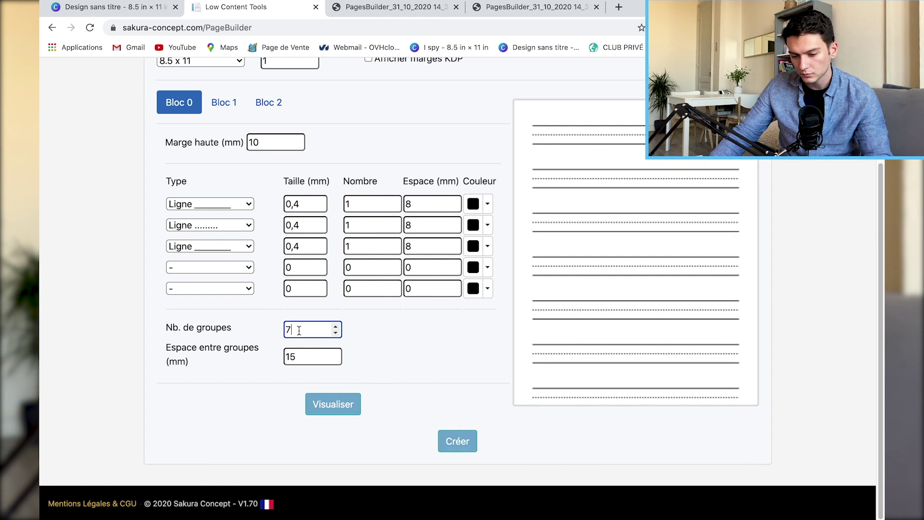
double_click(305, 360)
type("13")
left_click(333, 404)
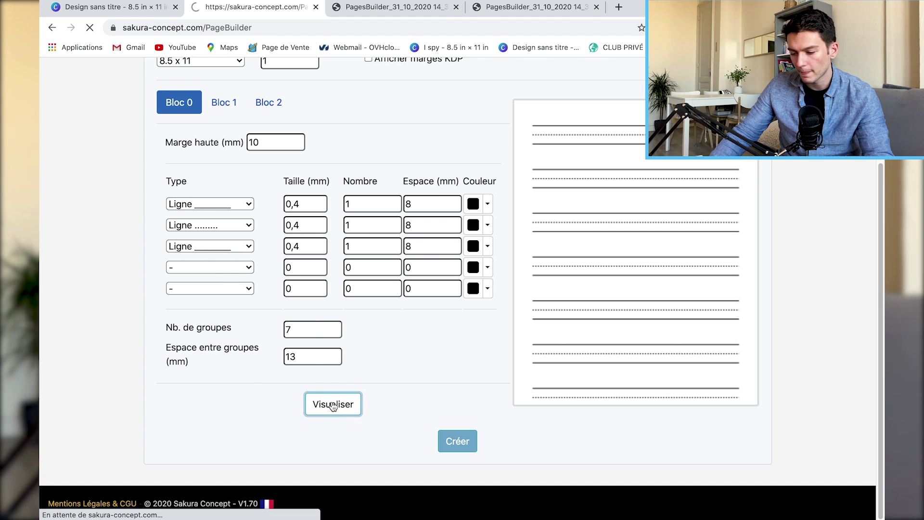
Step: Generate the PDF of the handwriting-line page, open the downloaded file and look through the page
left_click(457, 448)
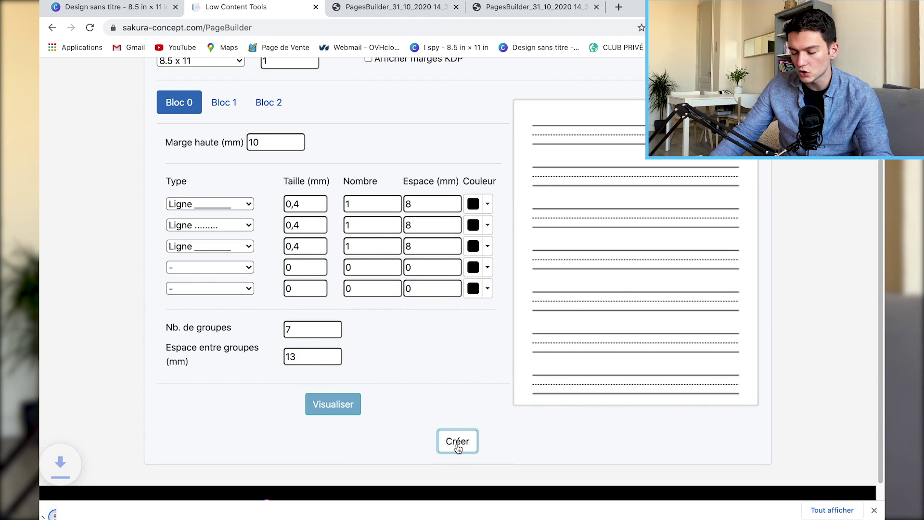
left_click(121, 503)
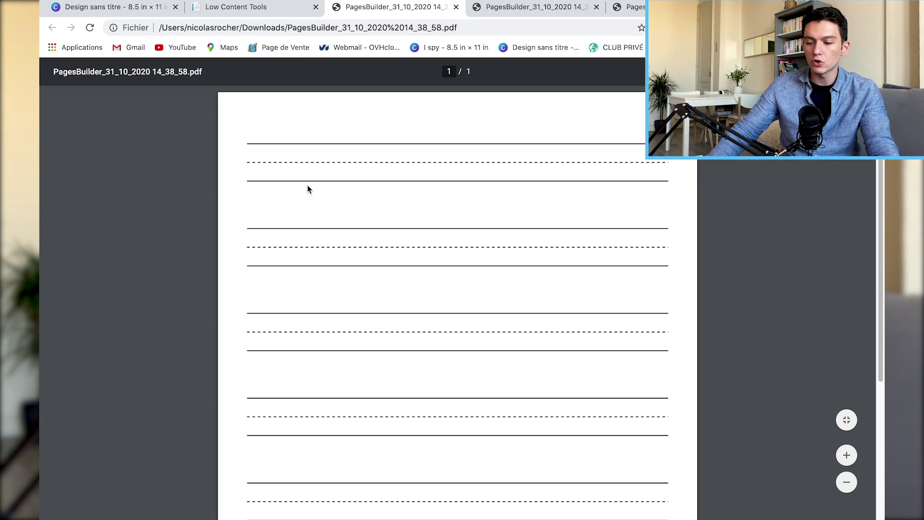
scroll(403, 322, "down", 2)
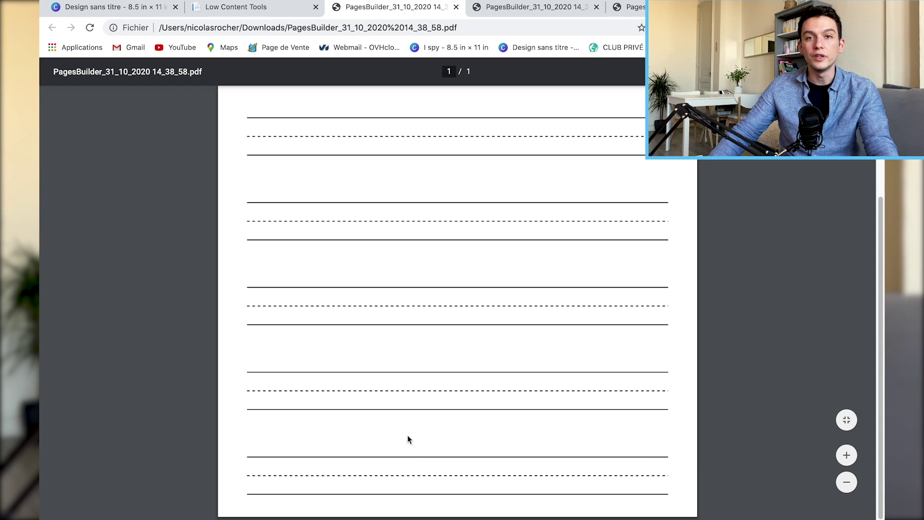
Step: Return to the page generator, set the number of groups in Bloc 0 to 4 and refresh the preview
left_click(272, 8)
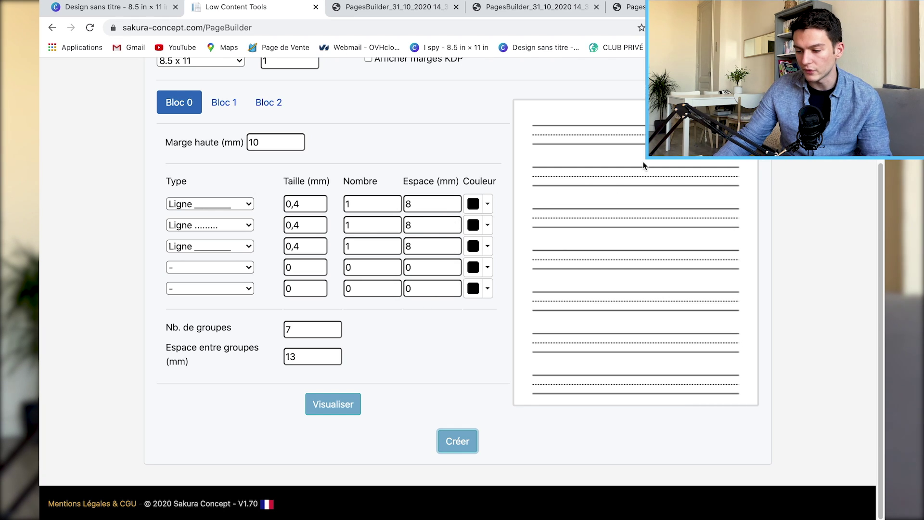
left_click(302, 331)
double_click(302, 331)
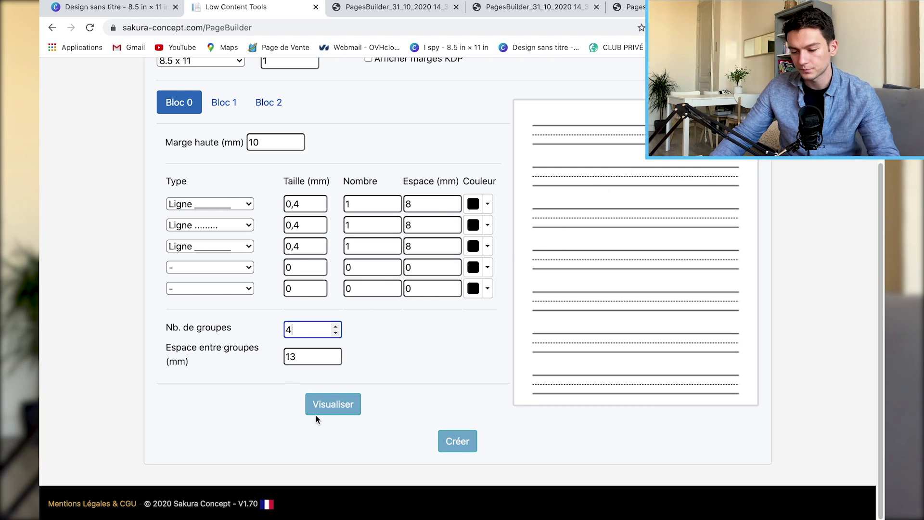
type("4")
left_click(322, 405)
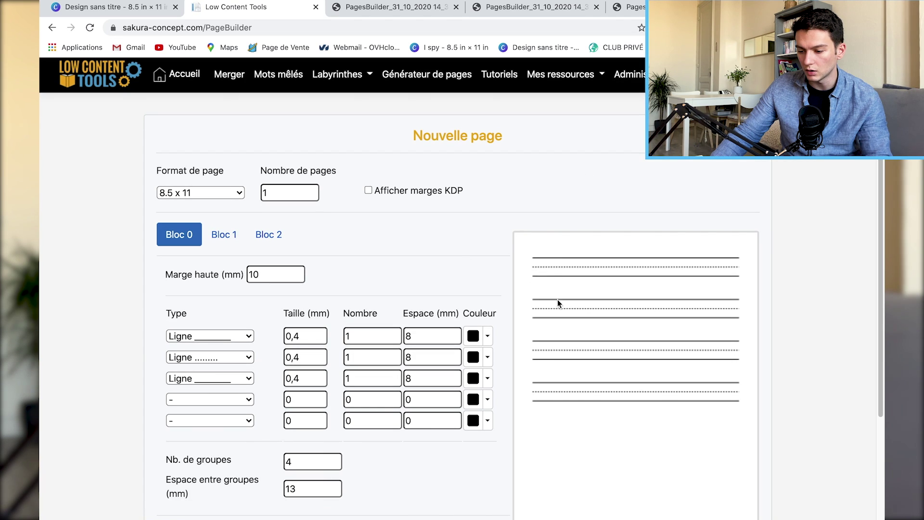
Step: In Bloc 1, add 8 solid lines spaced 8 mm apart and refresh the preview
scroll(552, 392, "down", 3)
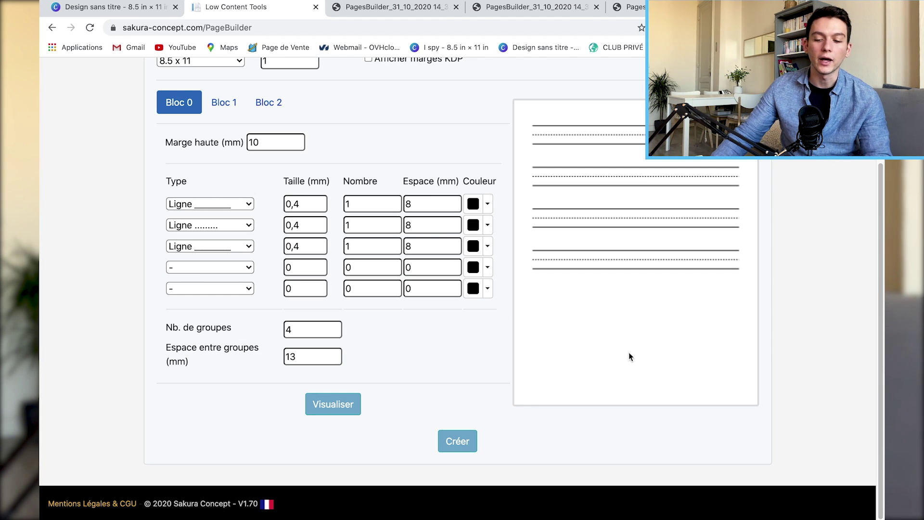
scroll(318, 231, "up", 1)
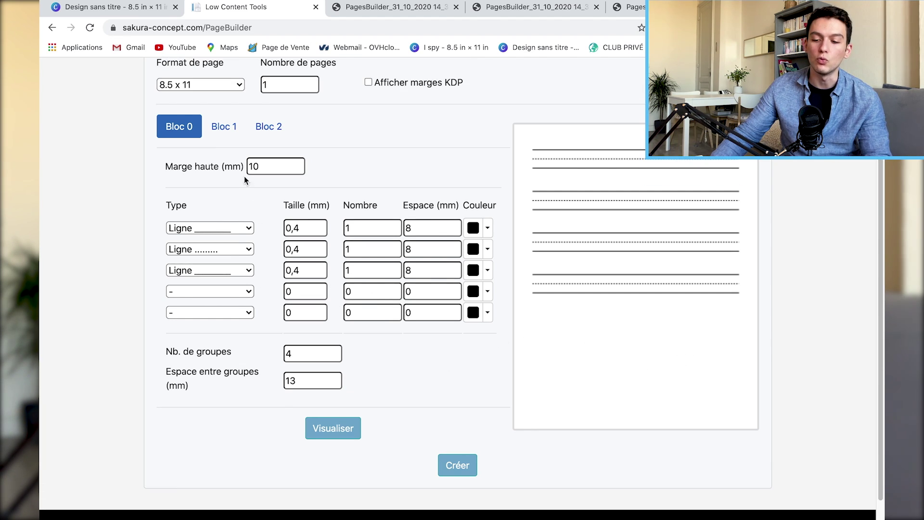
left_click(225, 136)
left_click(240, 226)
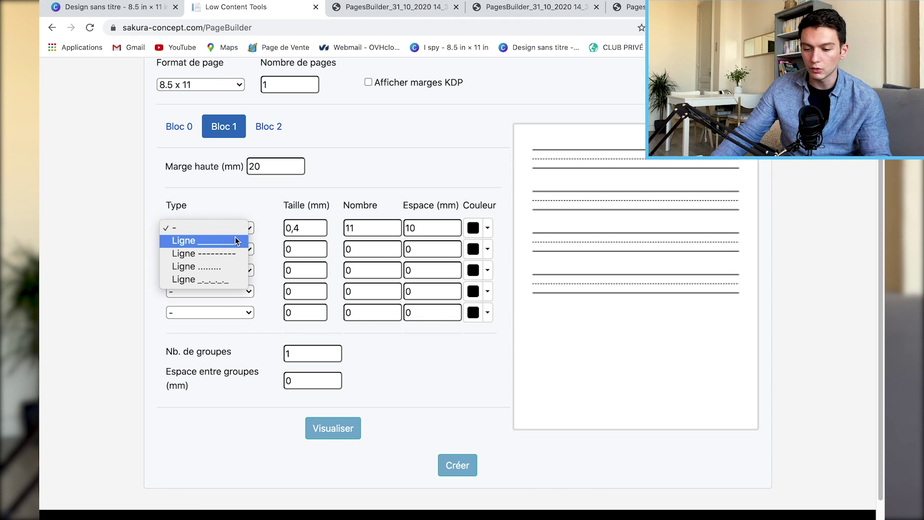
left_click(235, 240)
double_click(296, 228)
double_click(368, 229)
type("8")
left_click(415, 229)
type("8")
left_click(363, 373)
left_click(333, 433)
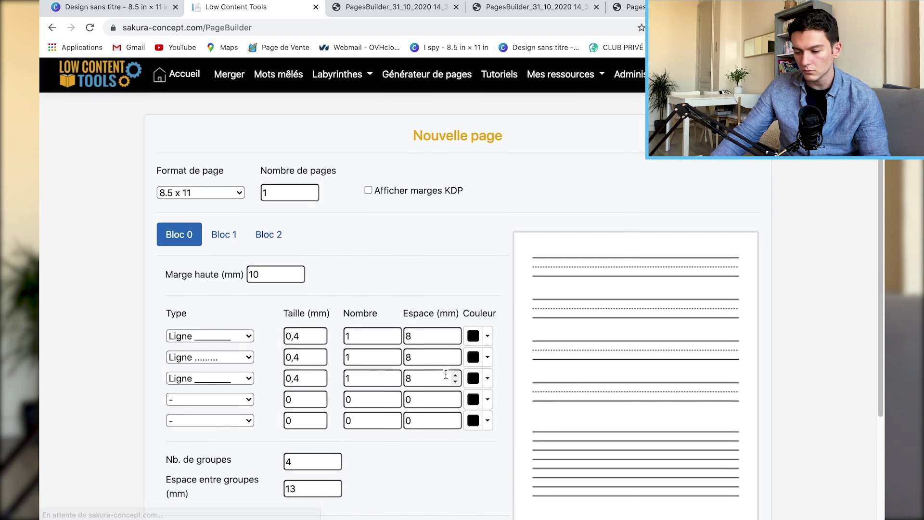
Step: Set the spacing of the first solid line in Bloc 0 to 12 mm and refresh the preview
scroll(405, 302, "down", 3)
left_click(418, 207)
type("12")
left_click(337, 404)
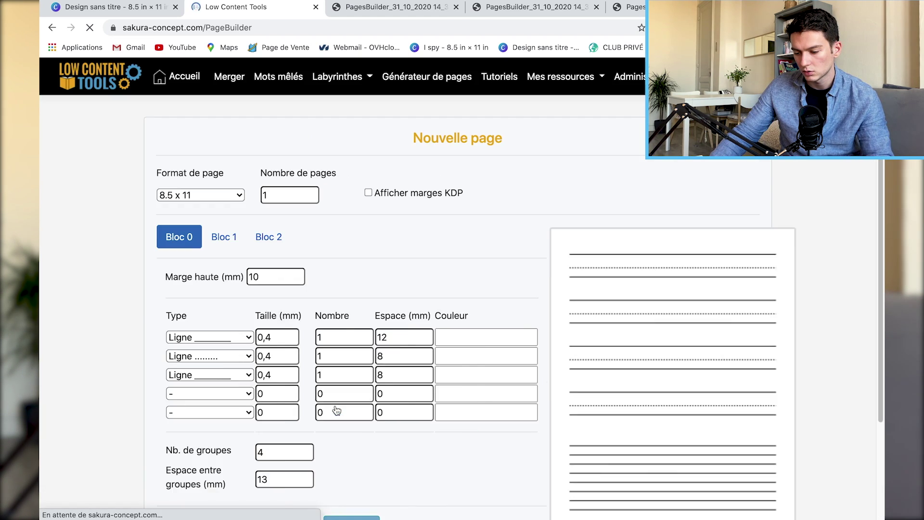
Step: Generate the PDF of the two-block page, open the downloaded file and examine its line spacing
scroll(407, 329, "down", 3)
left_click(457, 441)
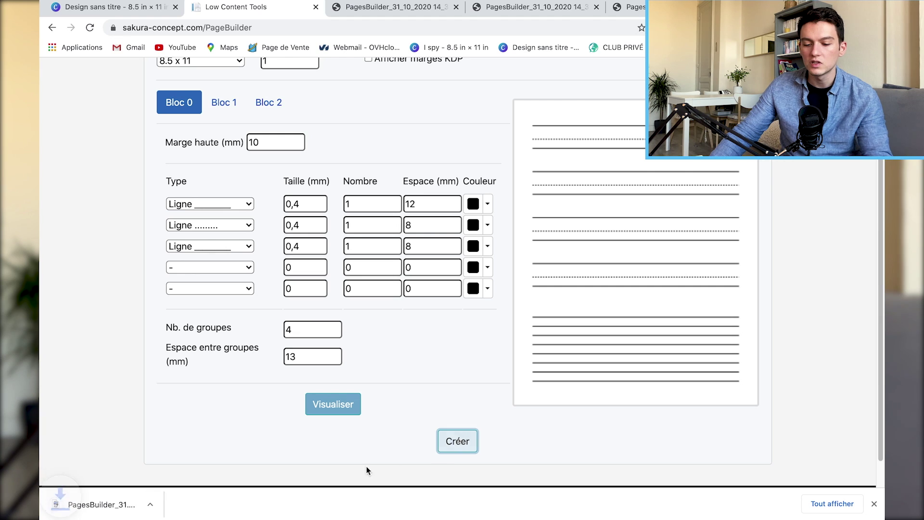
left_click(154, 489)
scroll(360, 336, "down", 3)
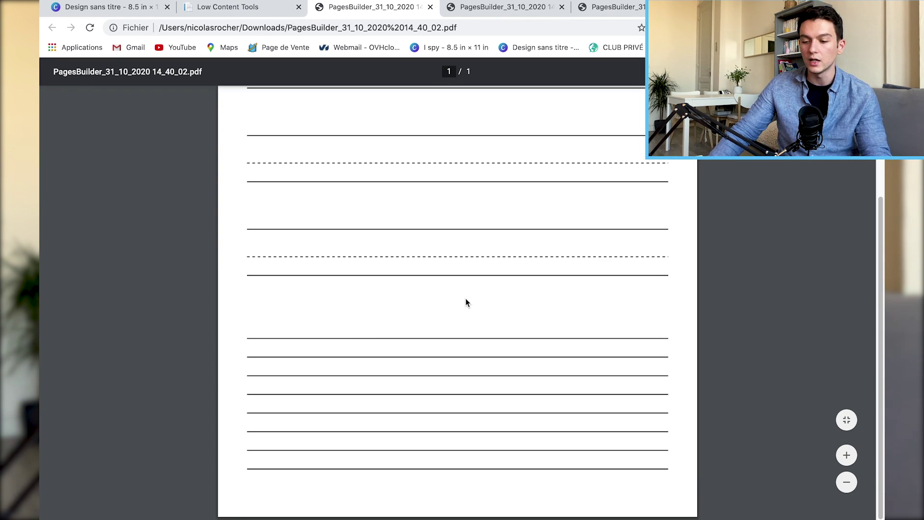
scroll(467, 301, "up", 5)
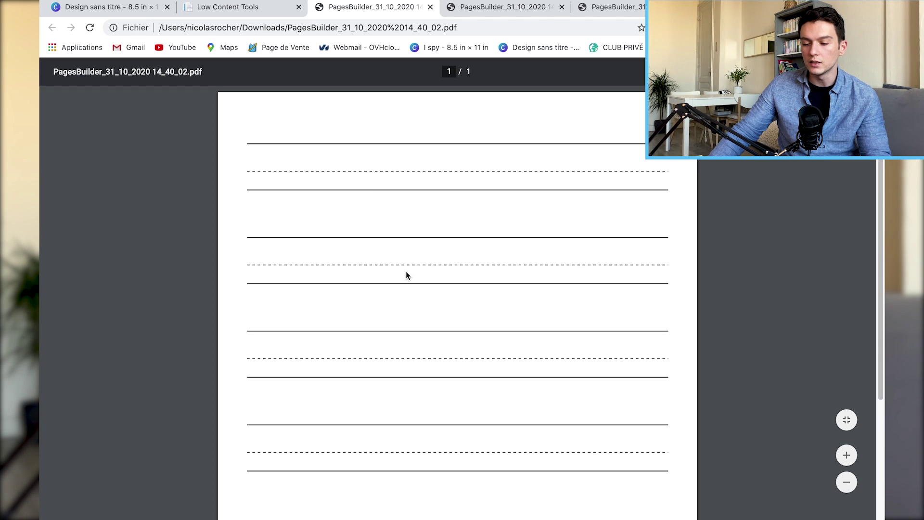
scroll(405, 275, "down", 3)
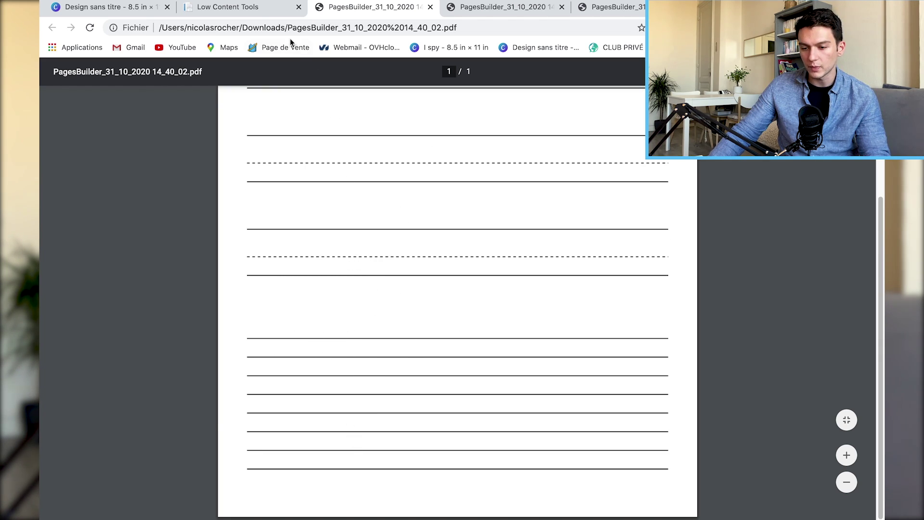
Step: Return to the page generator, set the first solid line's spacing in Bloc 0 back to 8 mm and refresh the preview
left_click(262, 7)
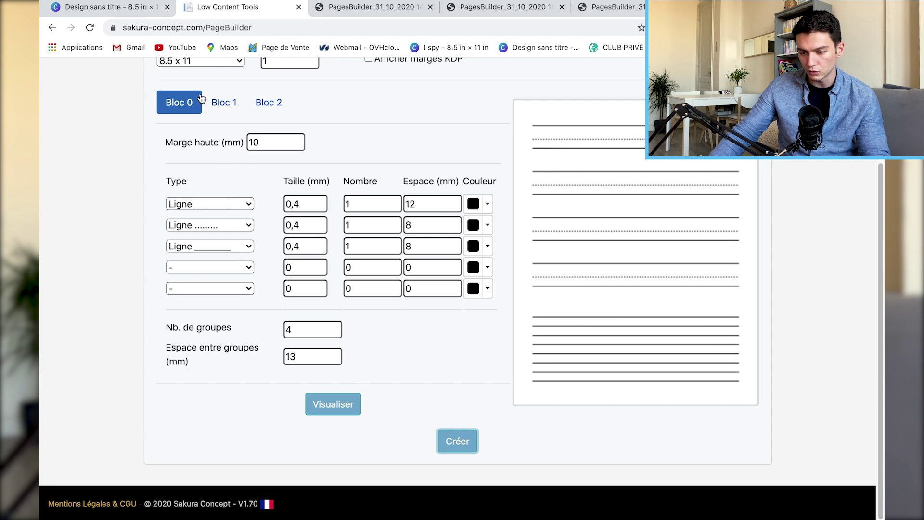
left_click(430, 202)
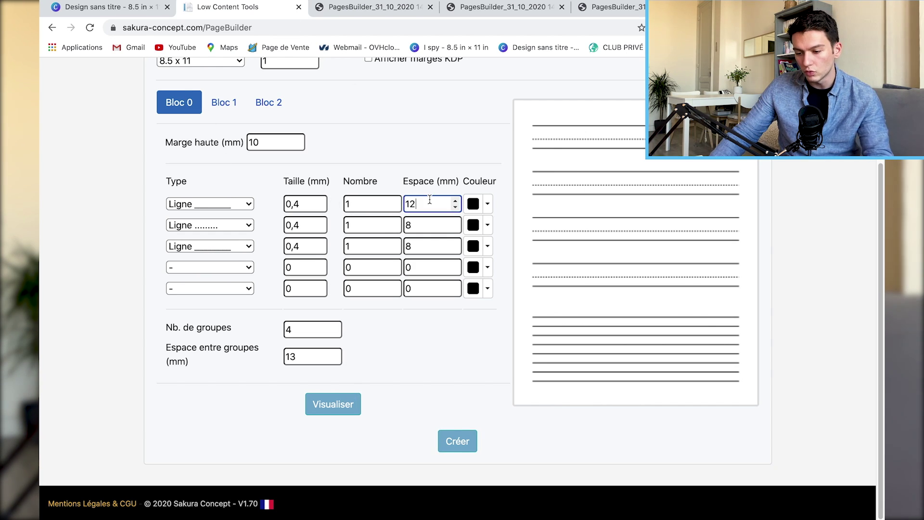
type("8")
left_click(327, 405)
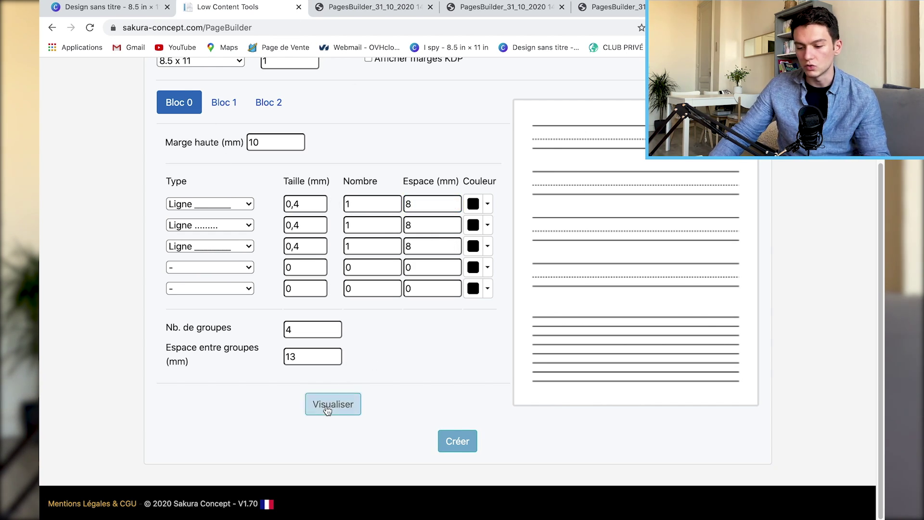
Step: Generate the PDF of the two-block page with even 8 mm spacing and open it to check both blocks
left_click(457, 440)
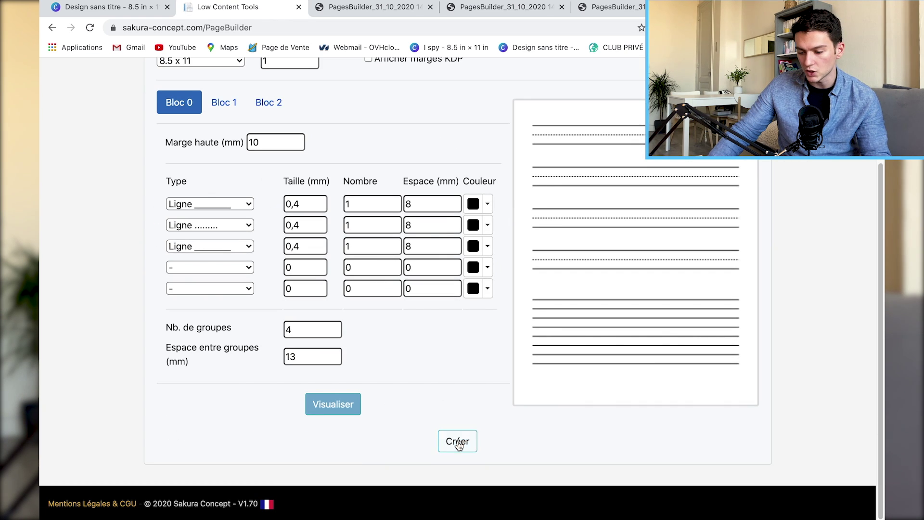
left_click(120, 506)
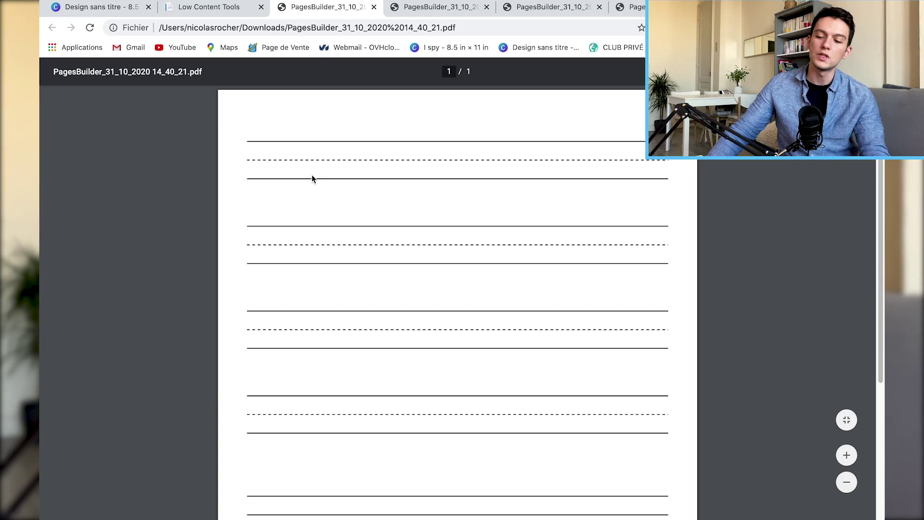
scroll(300, 212, "down", 5)
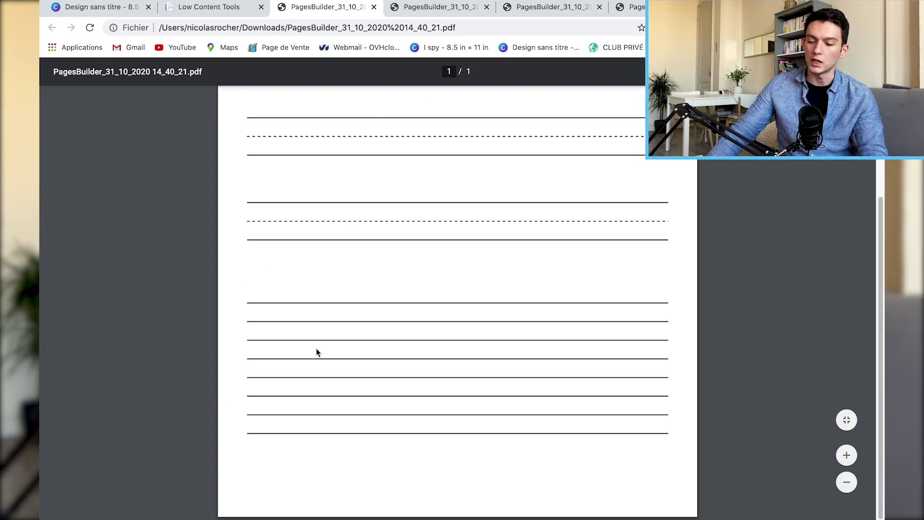